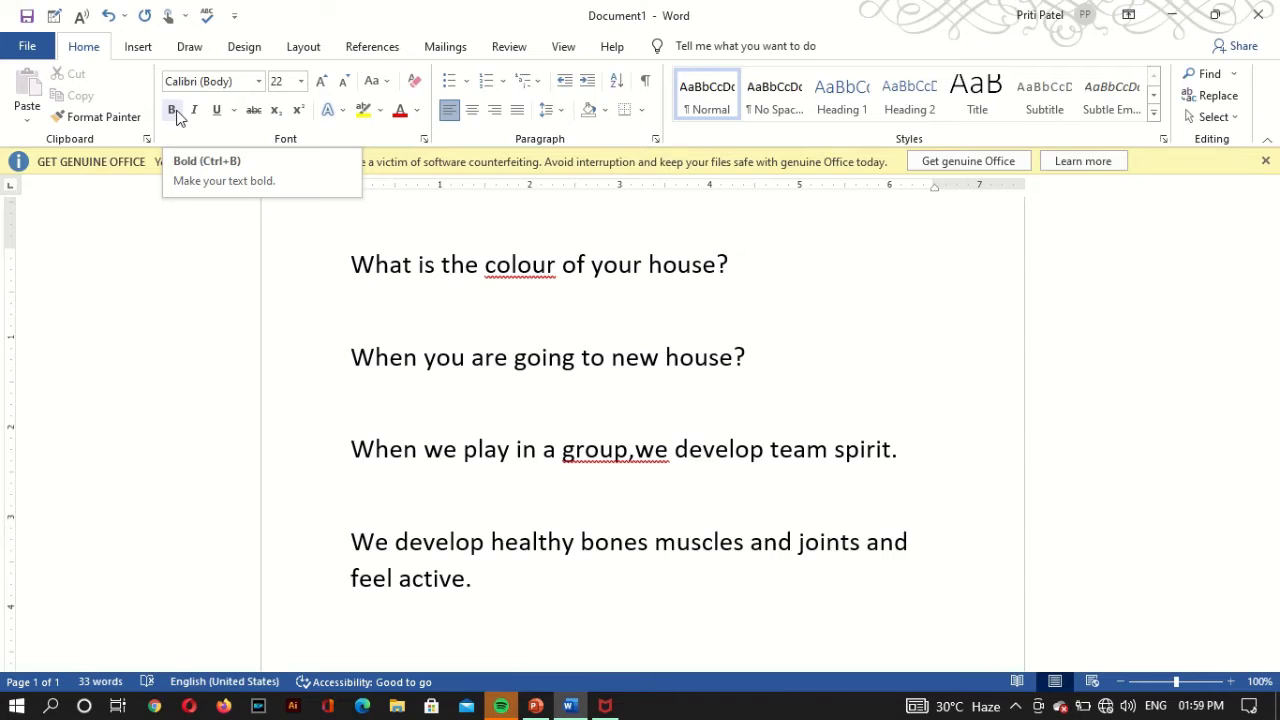
Step: Bold the second sentence, 'When you are going to new house?', leaving the others plain
click(349, 264)
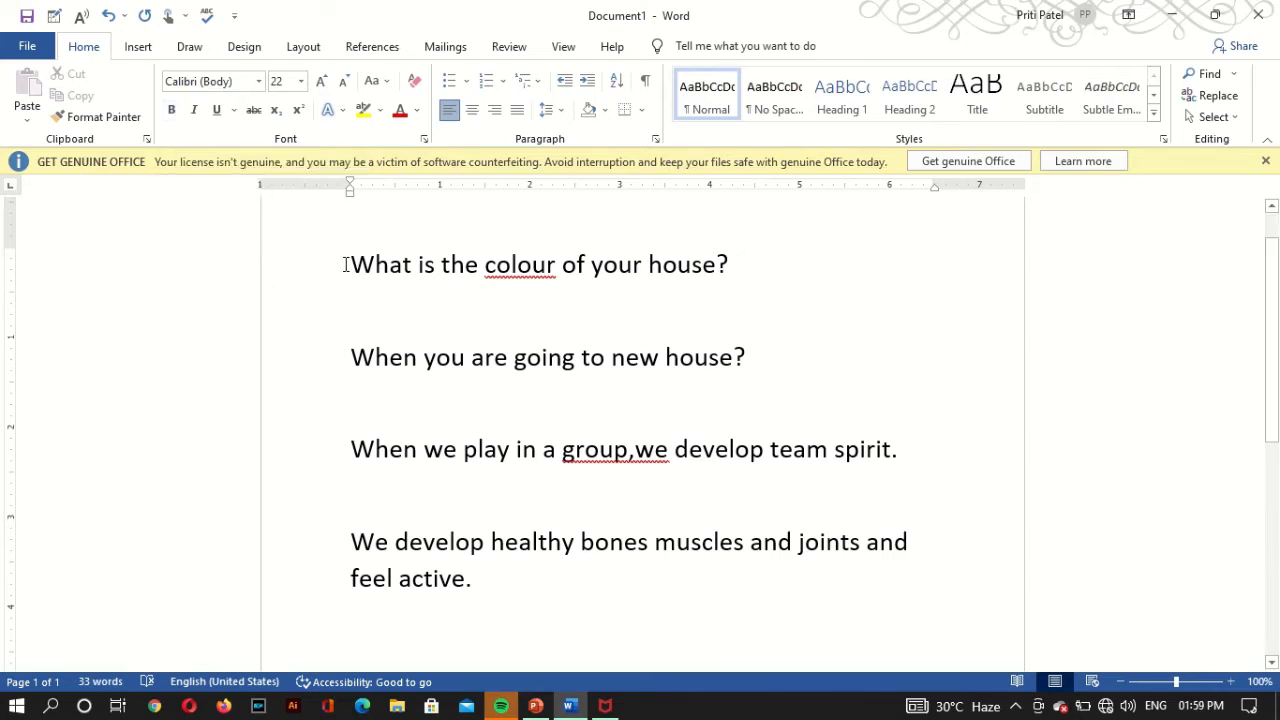
drag(349, 264, 731, 280)
click(756, 329)
click(758, 327)
drag(351, 357, 772, 381)
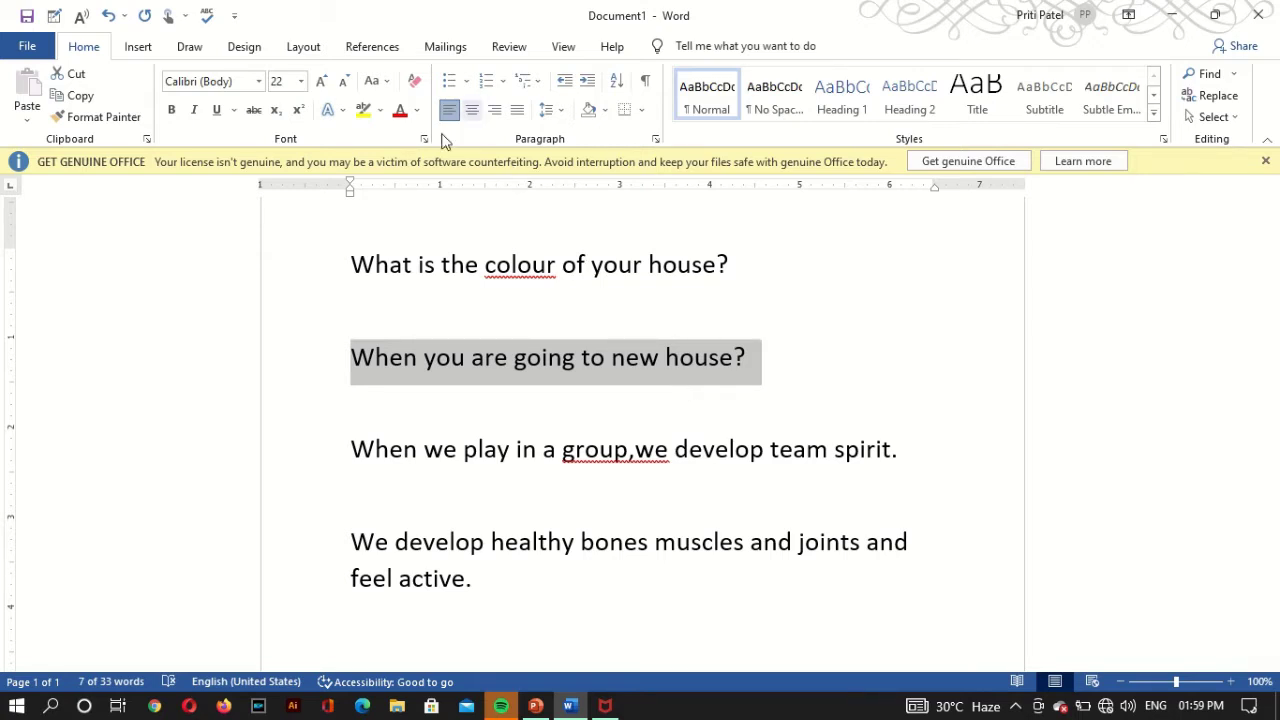
click(172, 111)
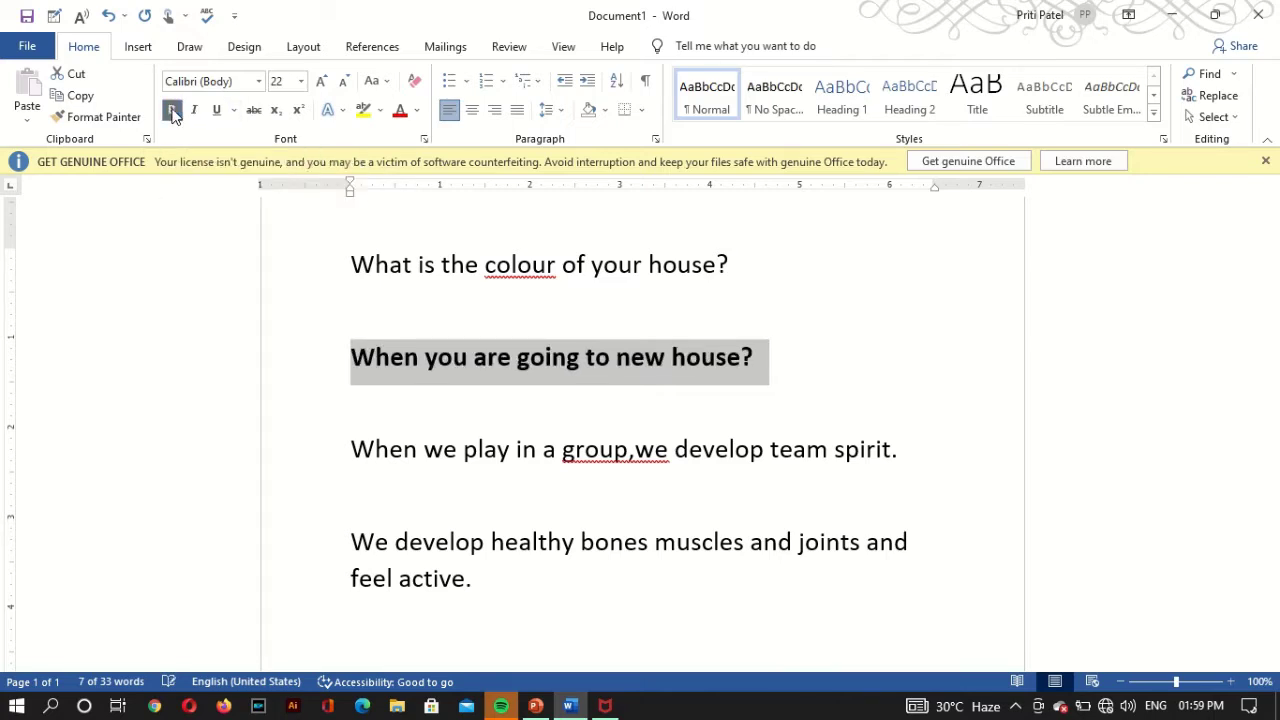
click(280, 320)
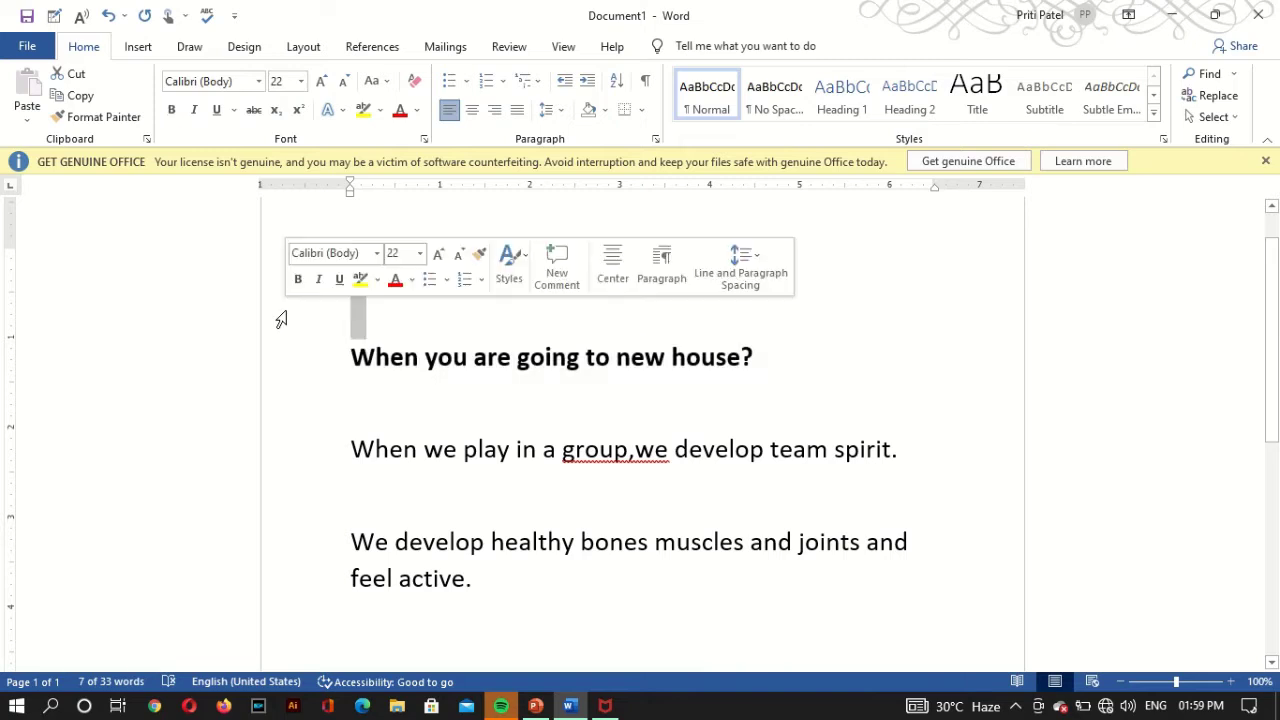
click(364, 393)
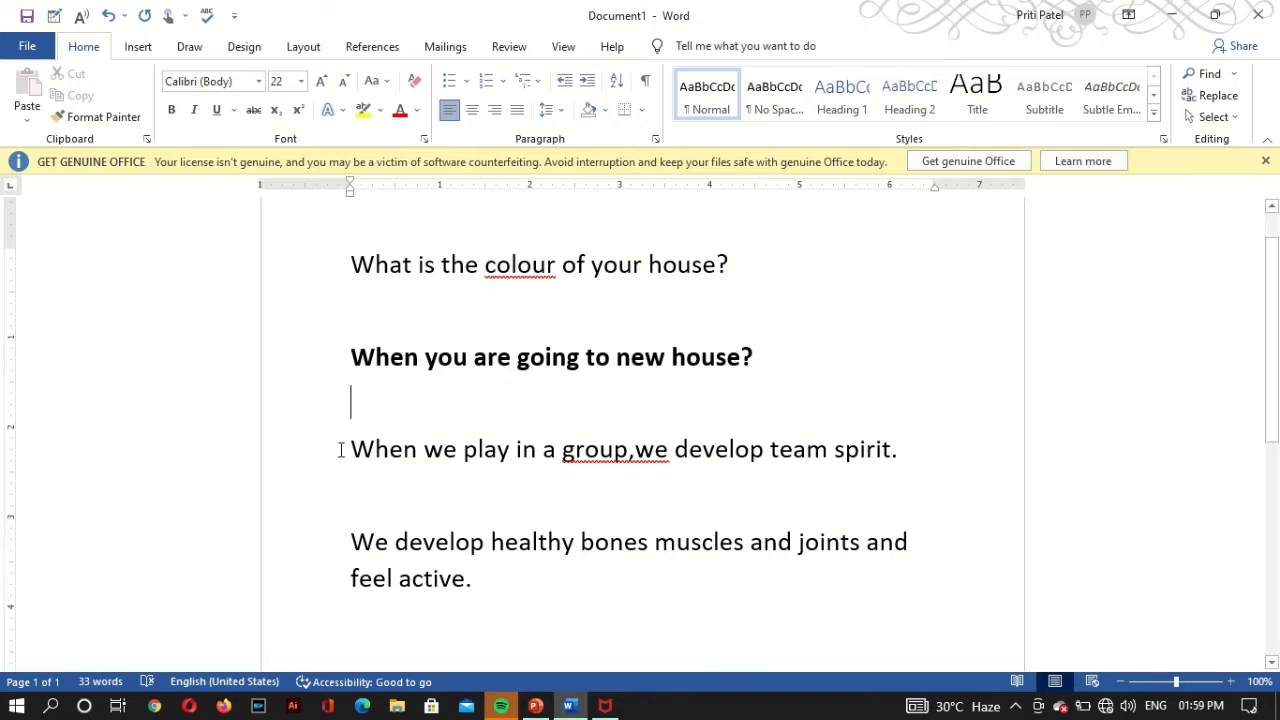
Step: Italicize the third sentence, 'When we play in a group,we develop team spirit.'
drag(369, 446, 927, 450)
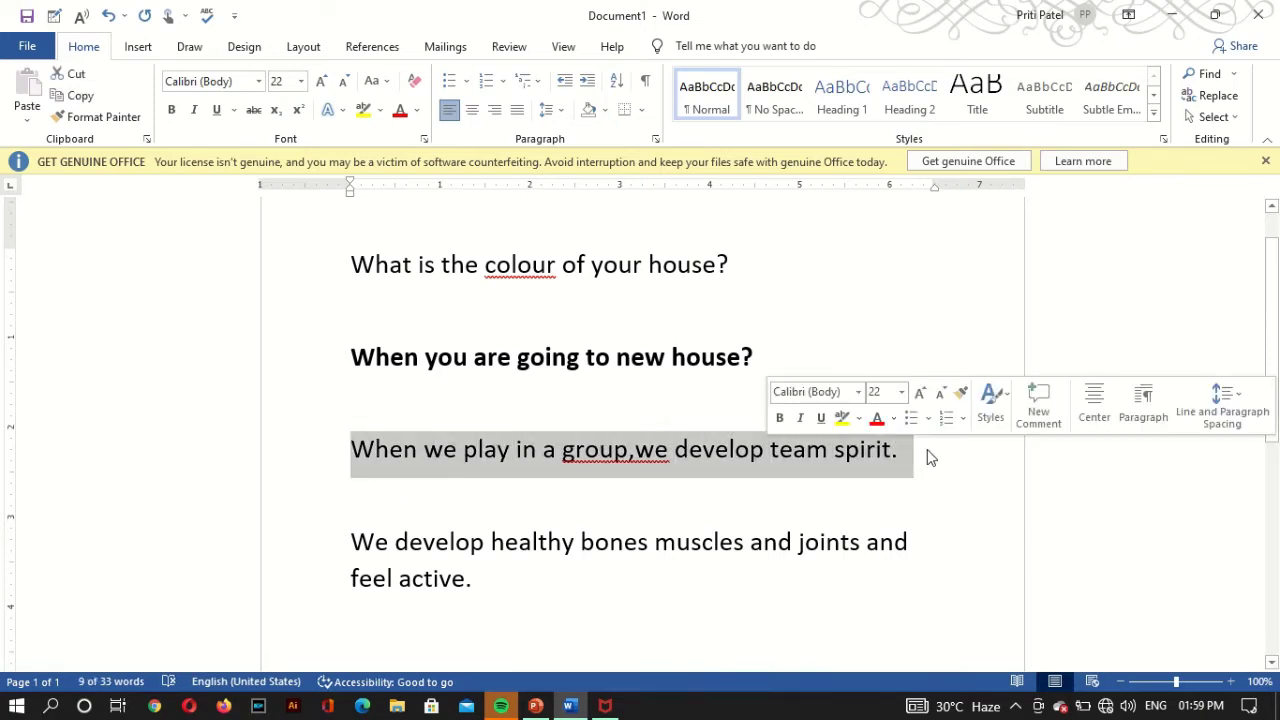
click(195, 112)
click(308, 360)
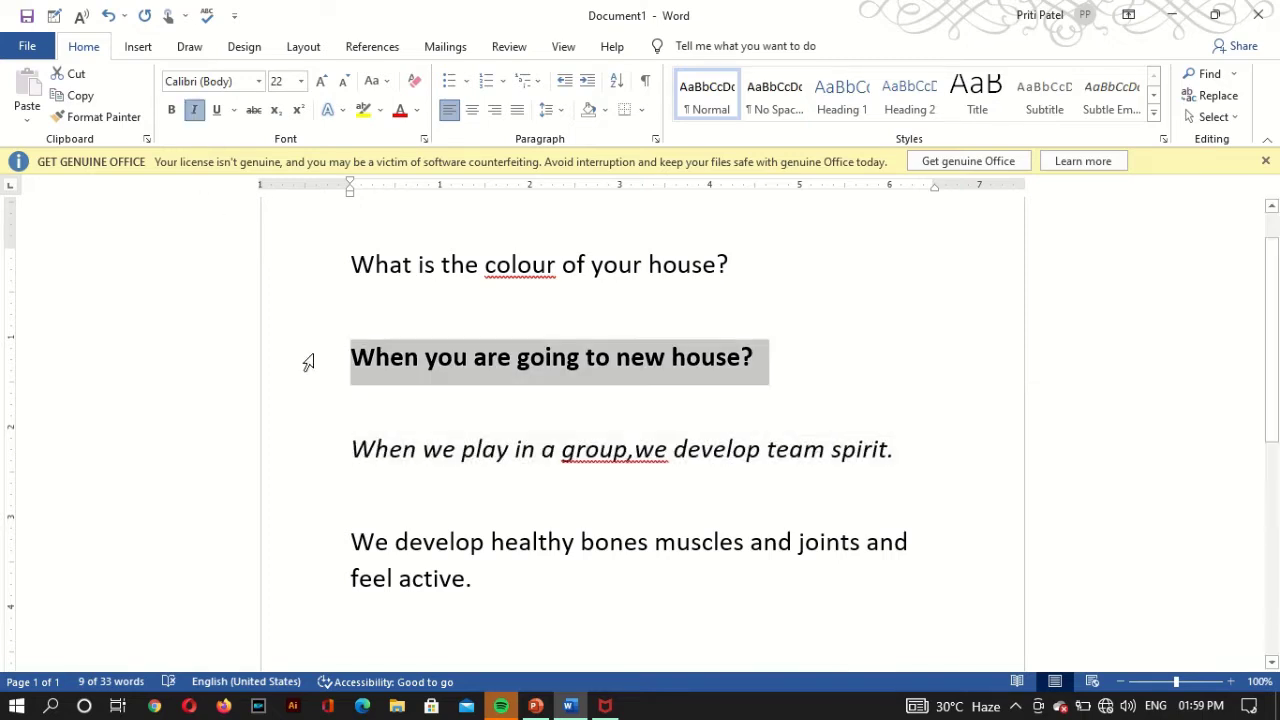
click(461, 519)
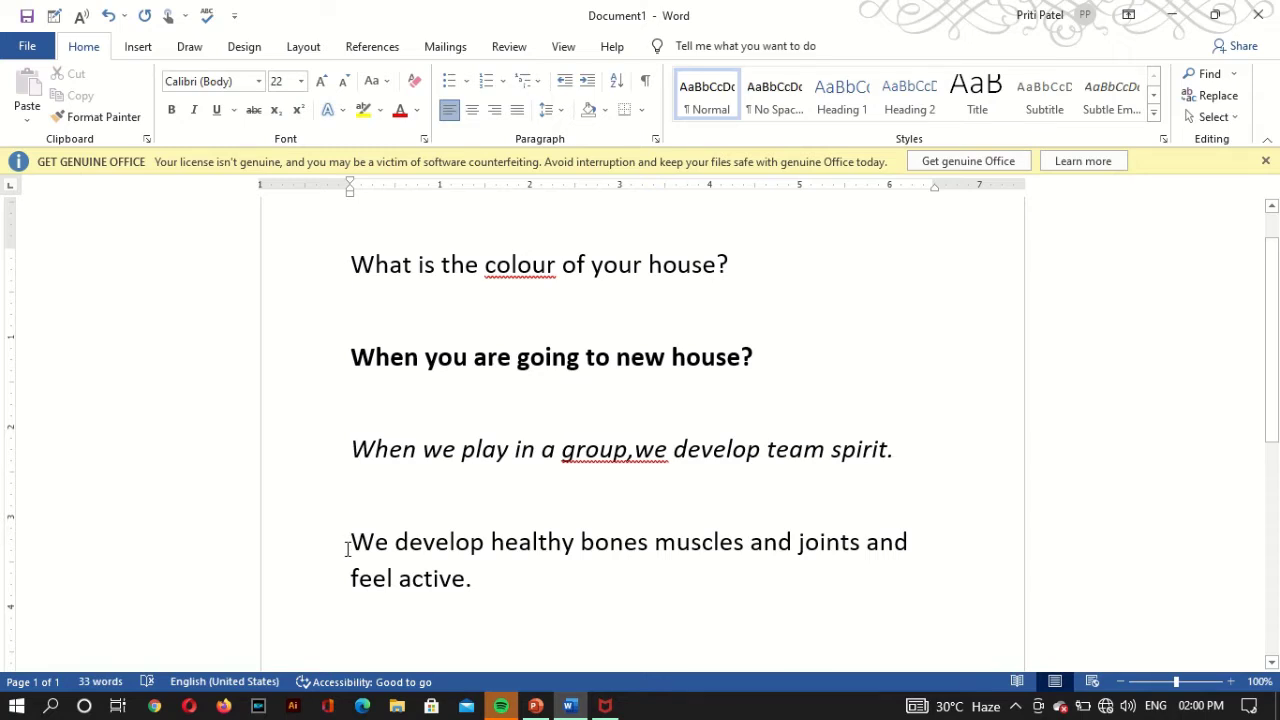
Step: Underline the final paragraph, 'We develop healthy bones muscles and joints and feel active.'
mouse_move(352, 543)
mouse_down()
mouse_move(436, 588)
mouse_move(508, 603)
mouse_up()
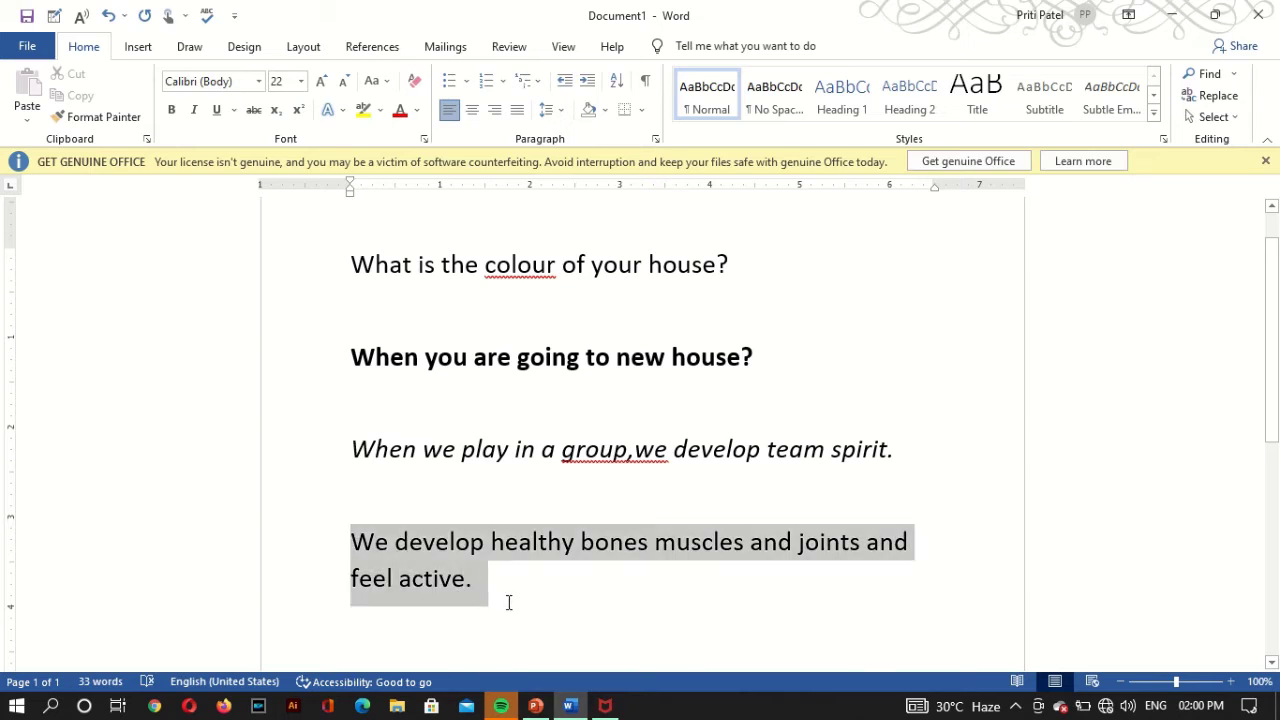
click(218, 111)
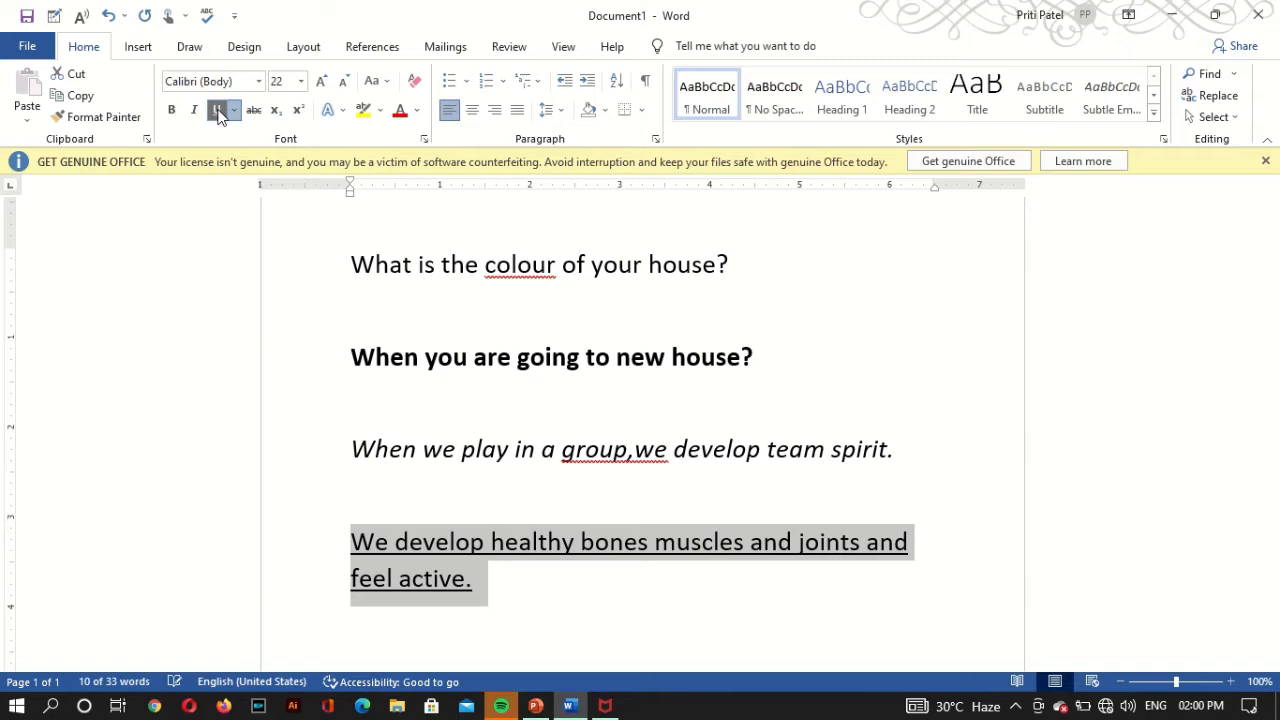
click(571, 606)
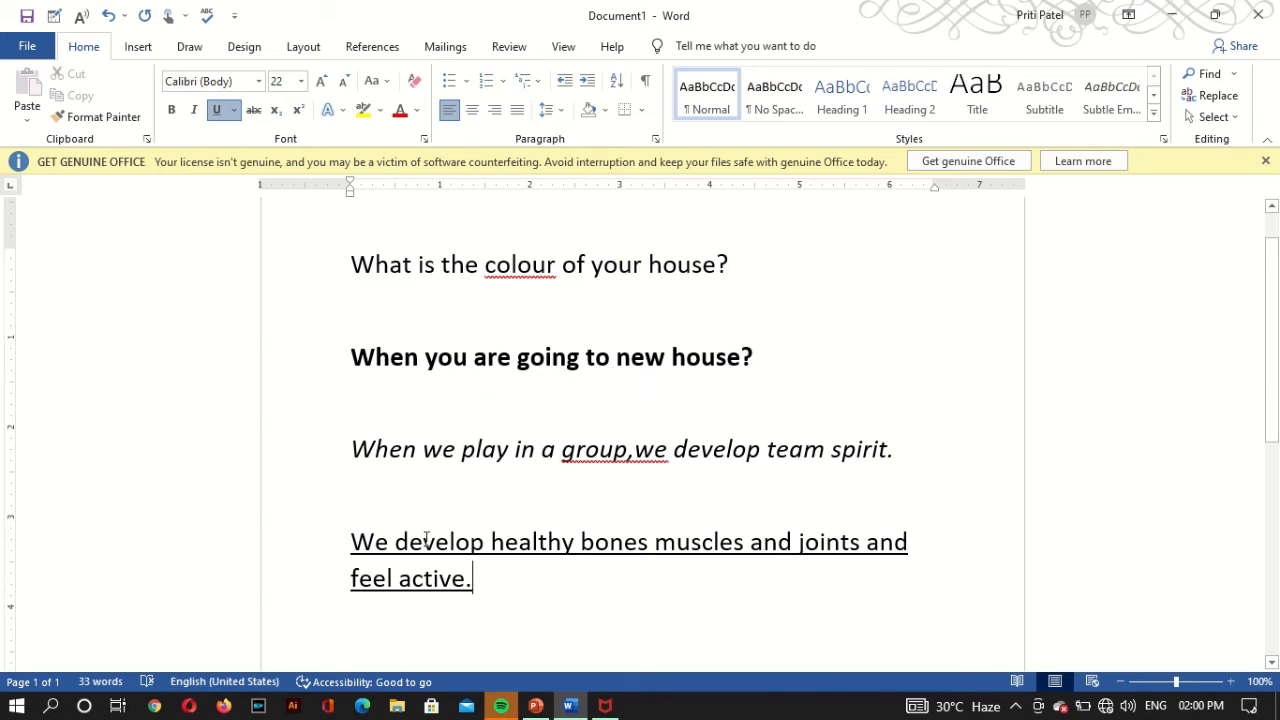
Step: Try bold on the underlined final paragraph, then remove it so it stays only underlined
mouse_move(350, 541)
mouse_down()
mouse_move(351, 594)
mouse_move(500, 603)
mouse_up()
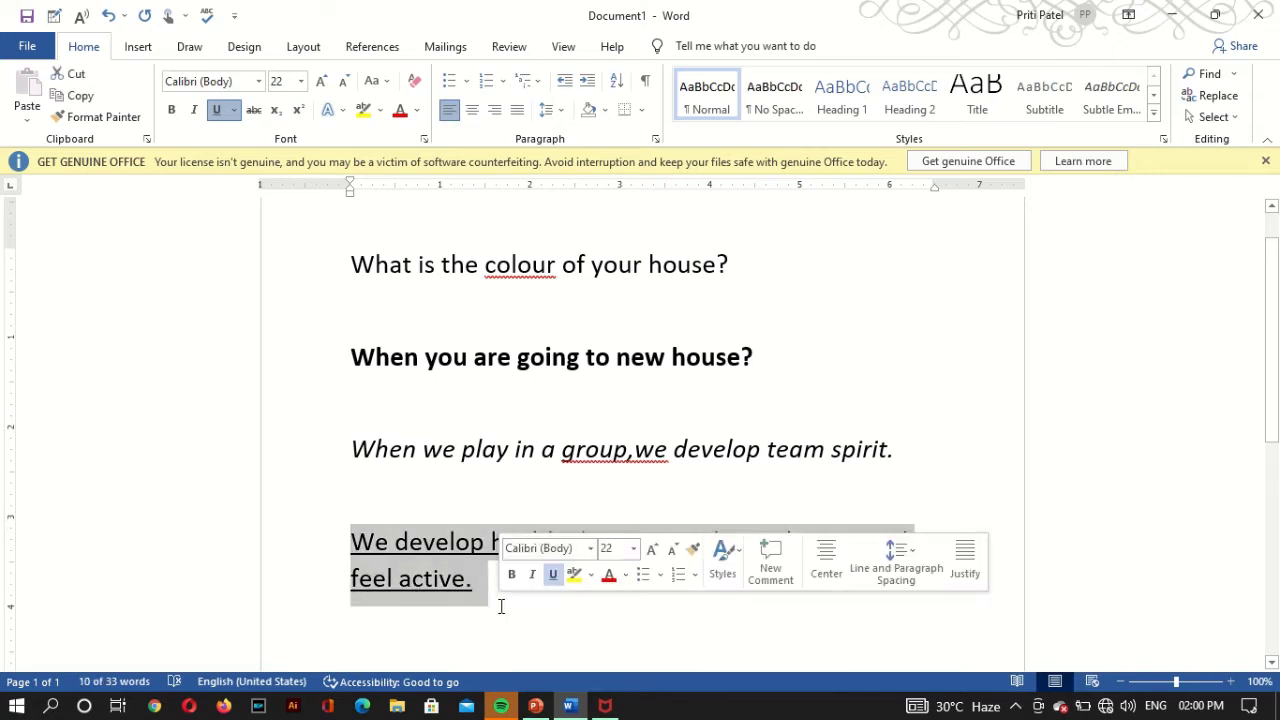
click(172, 112)
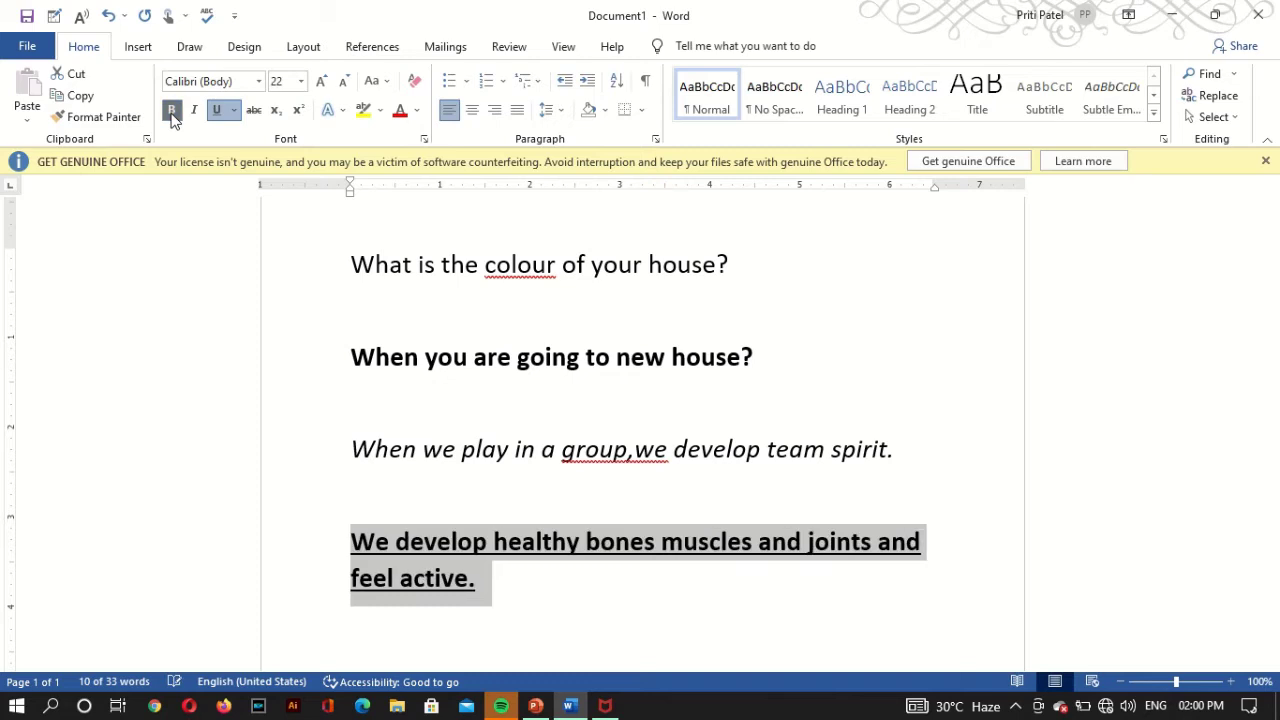
click(320, 481)
click(448, 627)
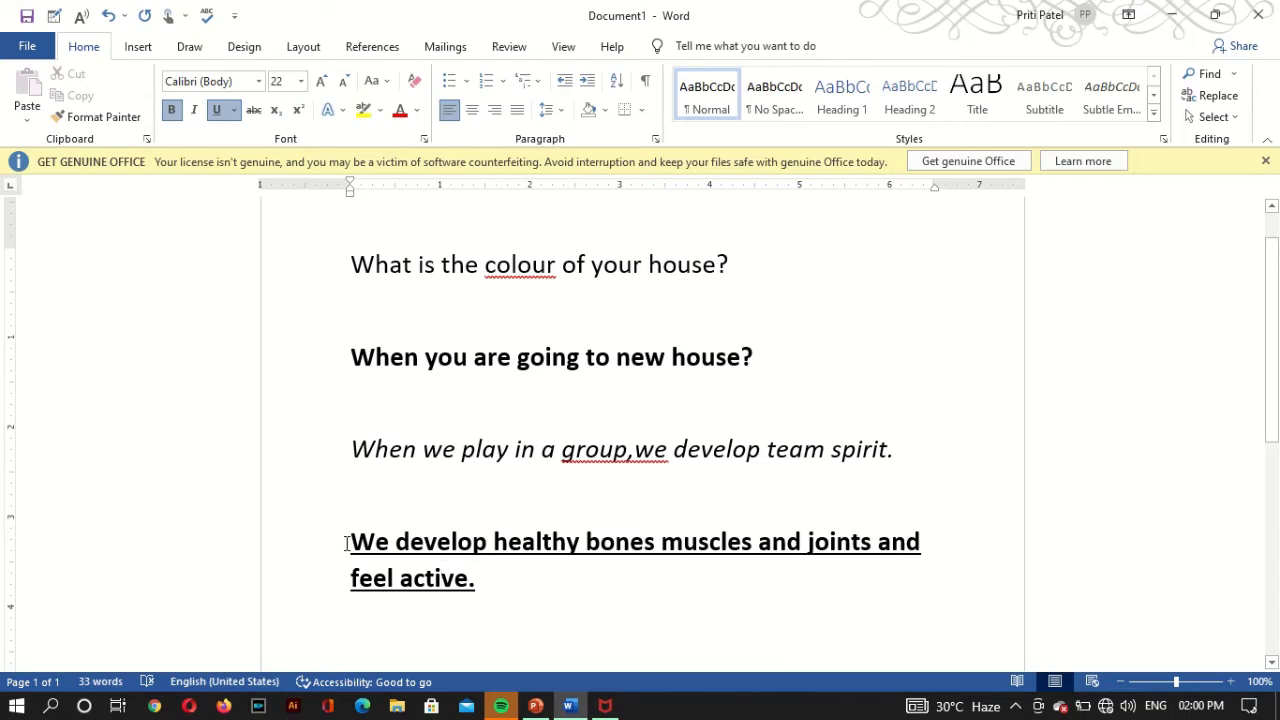
drag(350, 541, 474, 582)
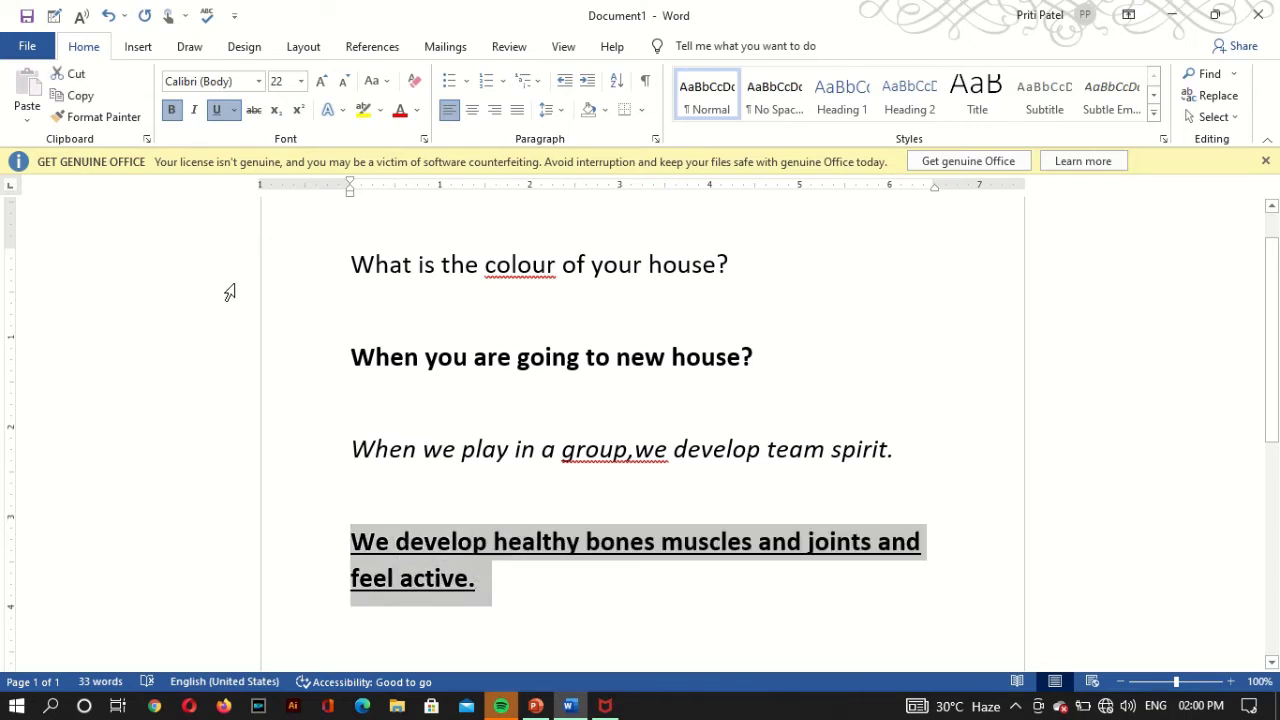
click(172, 116)
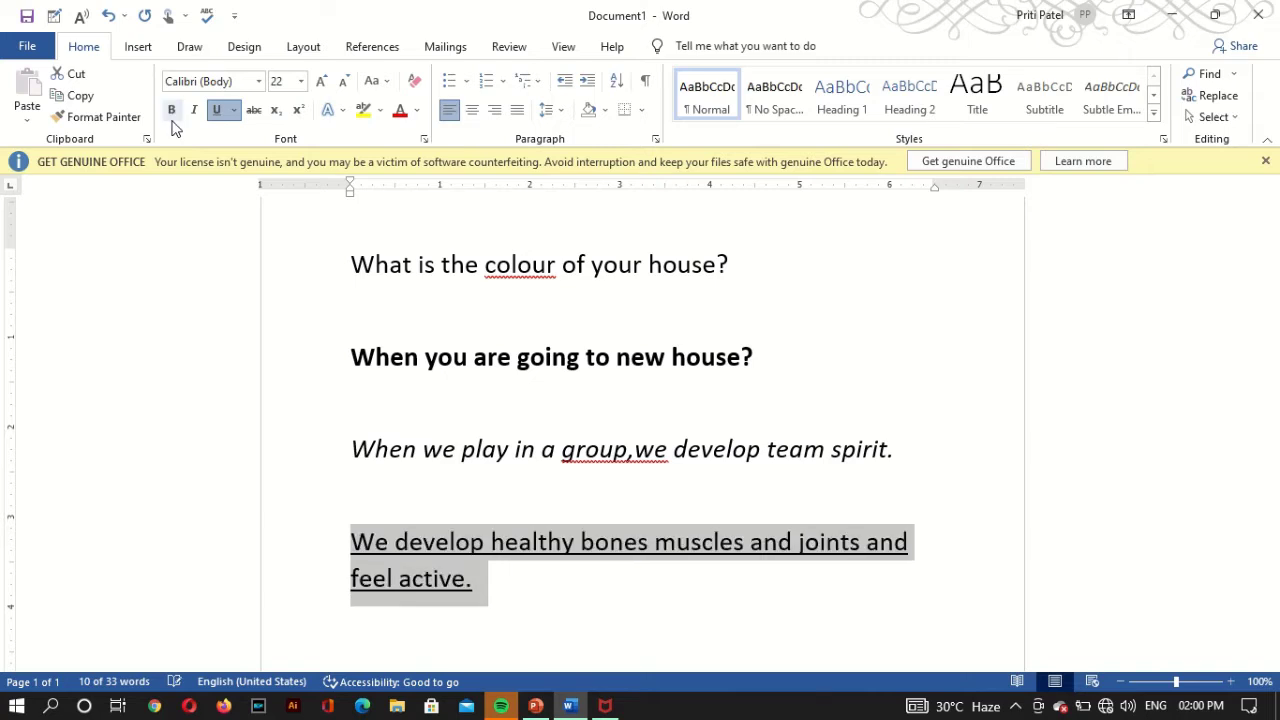
click(307, 436)
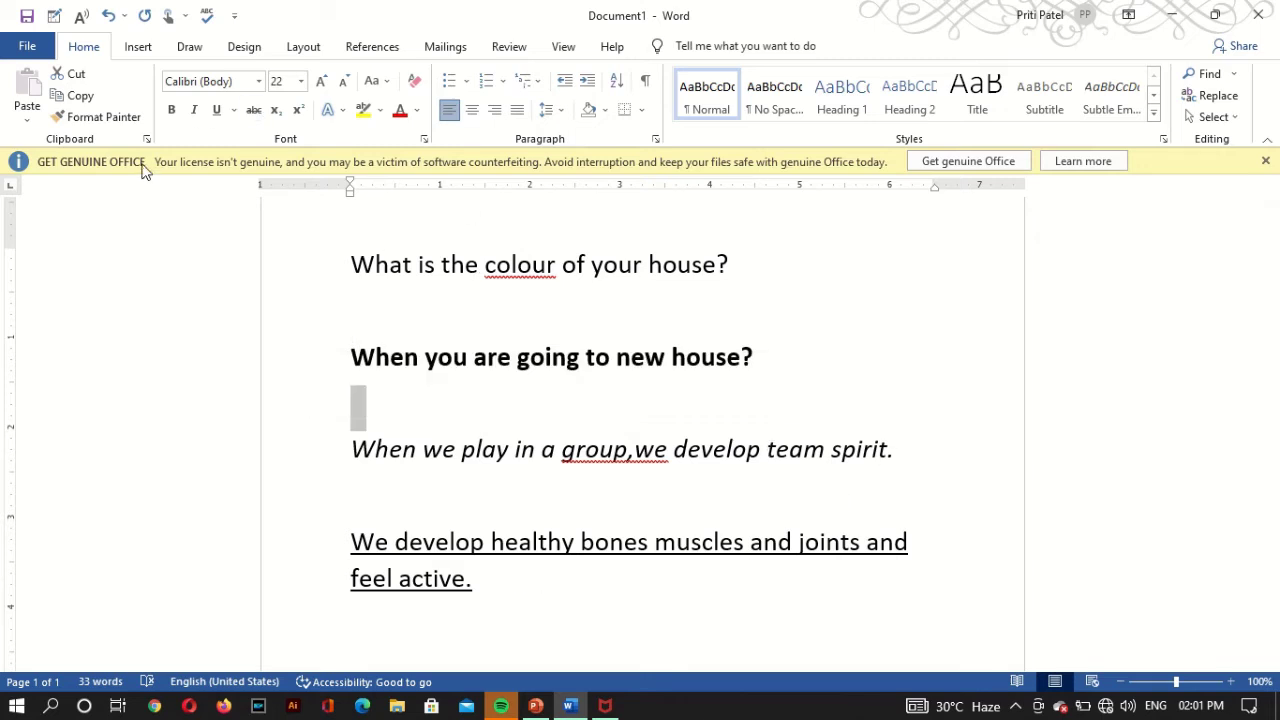
Step: Add a new bold line 'I am eating pizza.' followed by plain text 'I am good.'
click(171, 110)
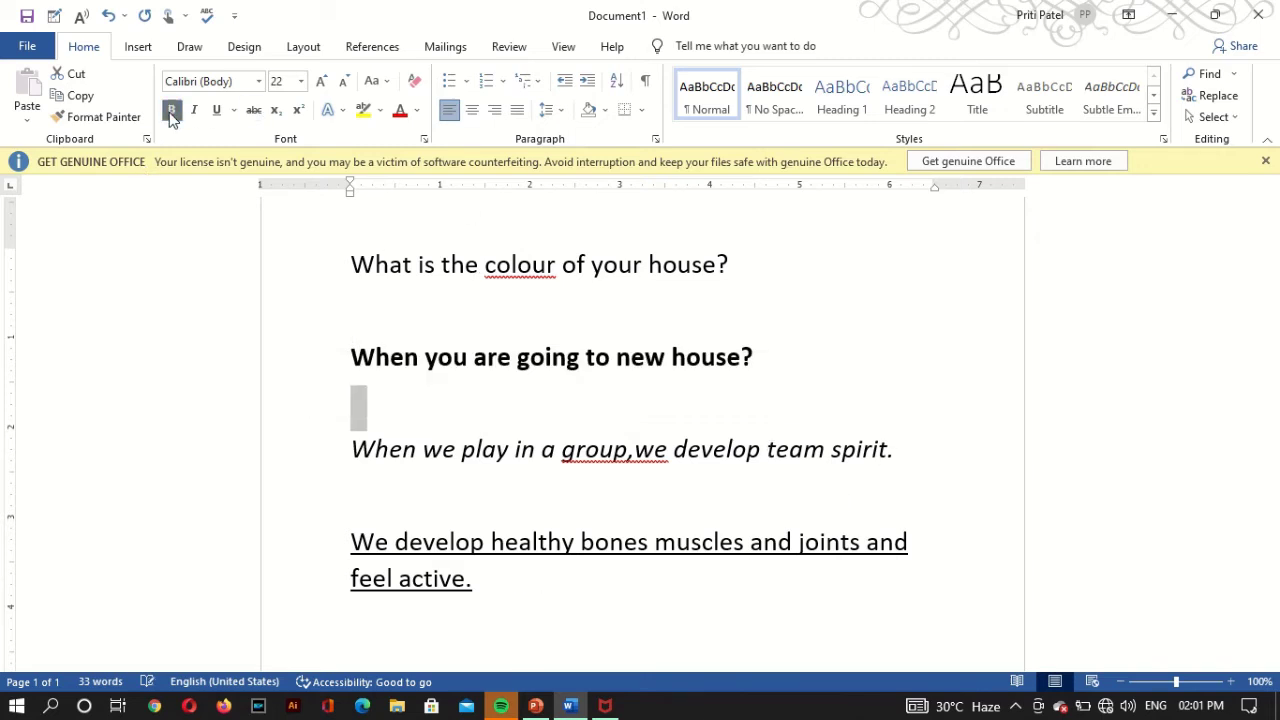
click(781, 360)
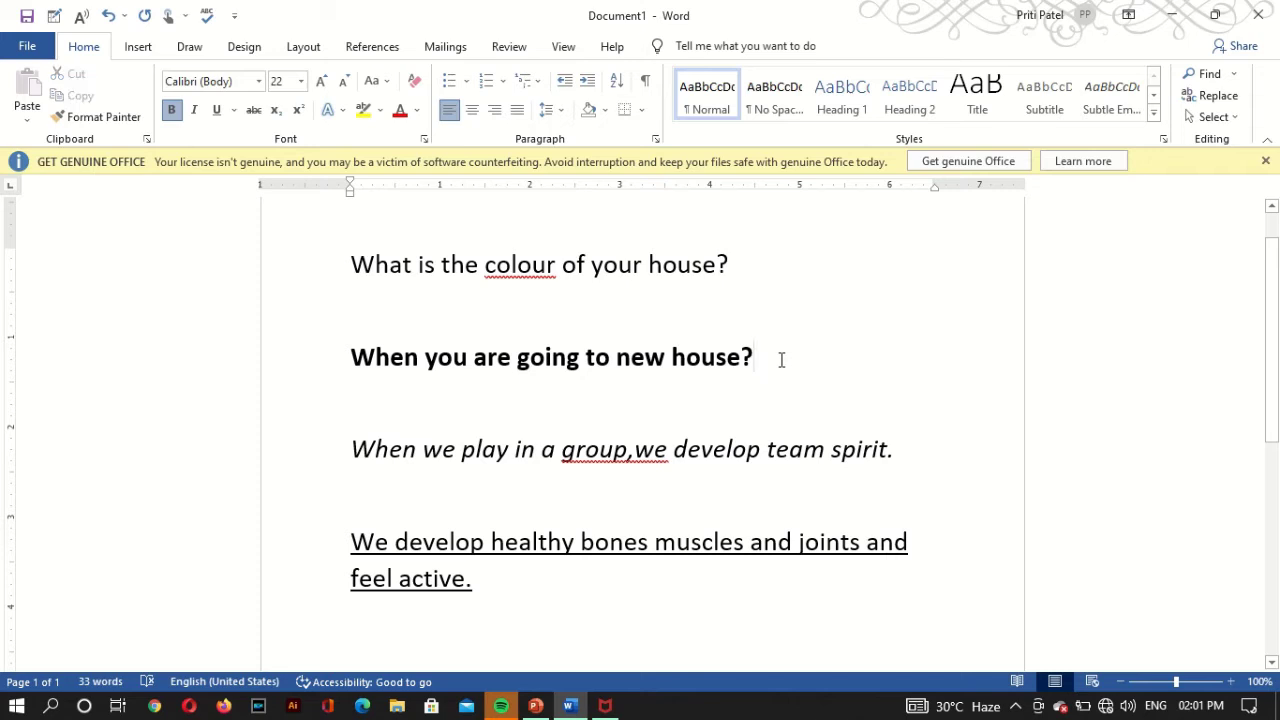
key(Return)
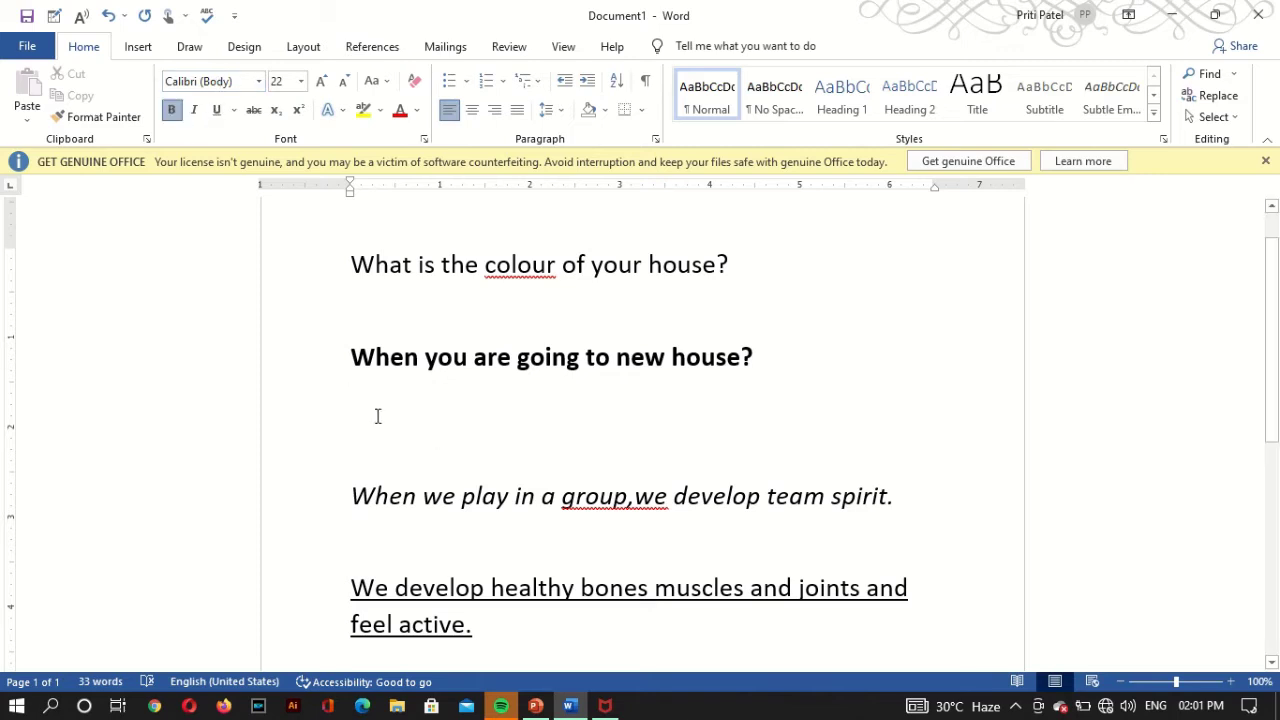
text(I a)
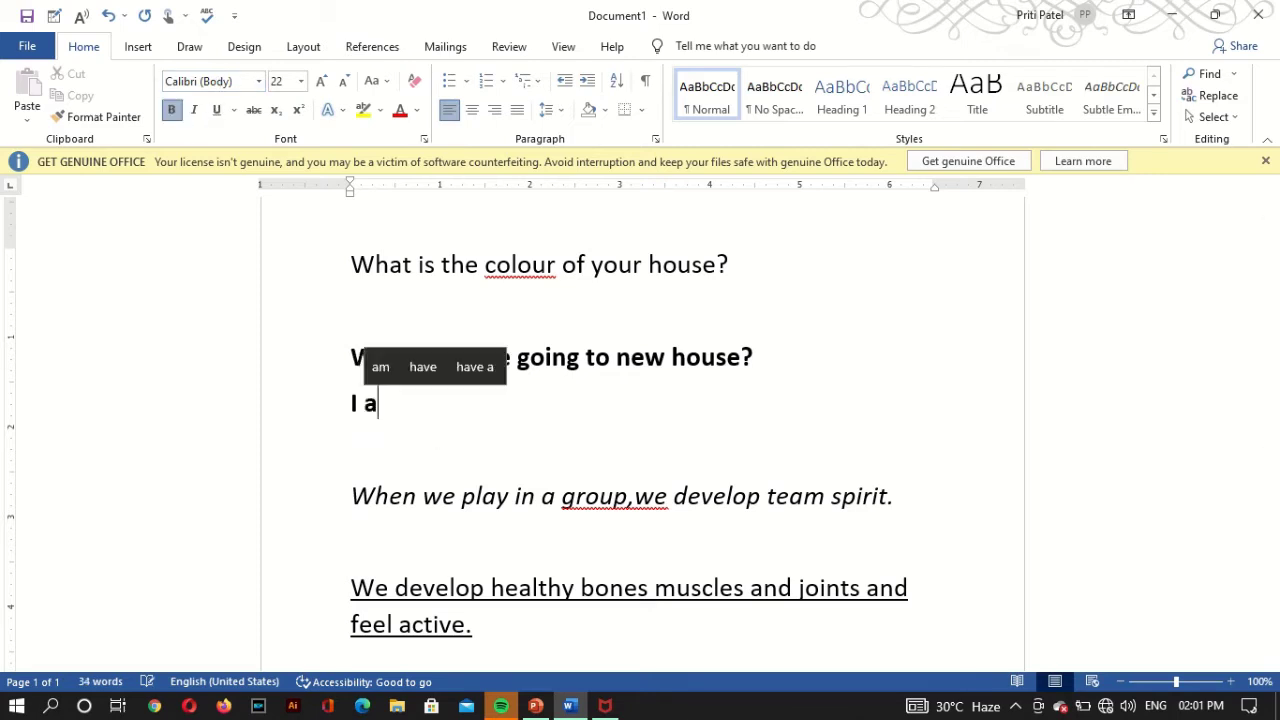
text(m ea)
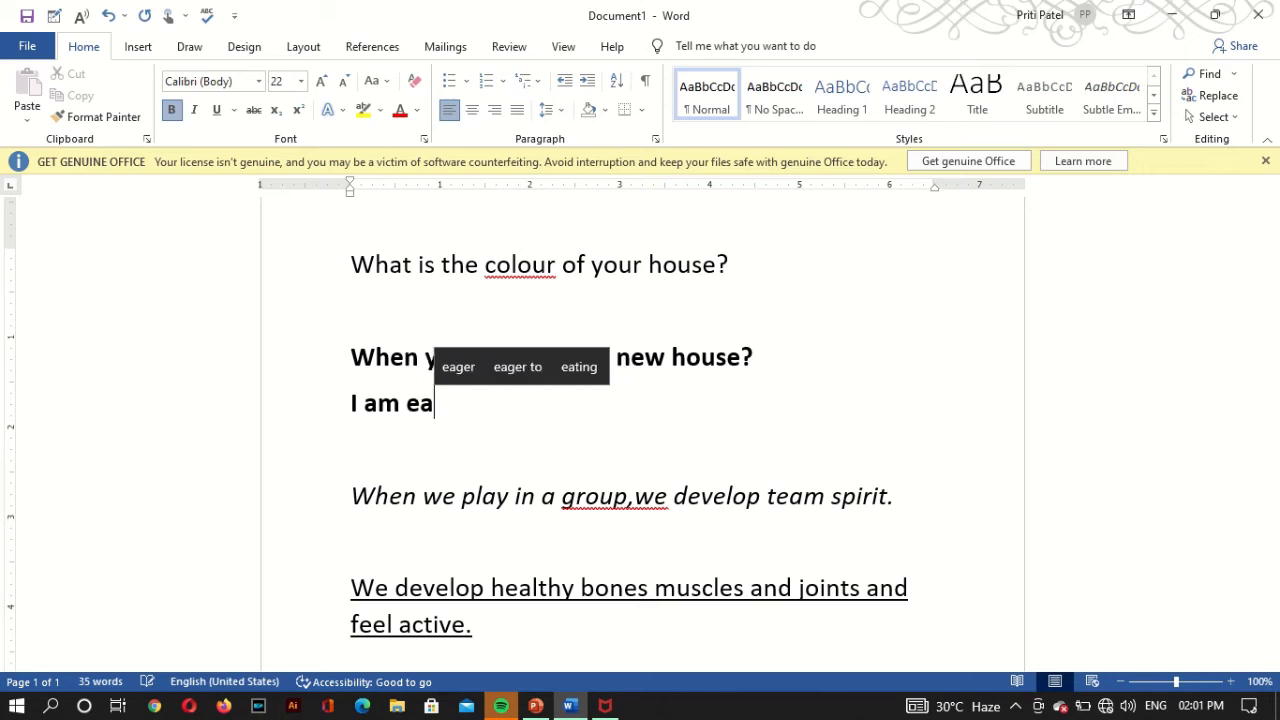
text(ting )
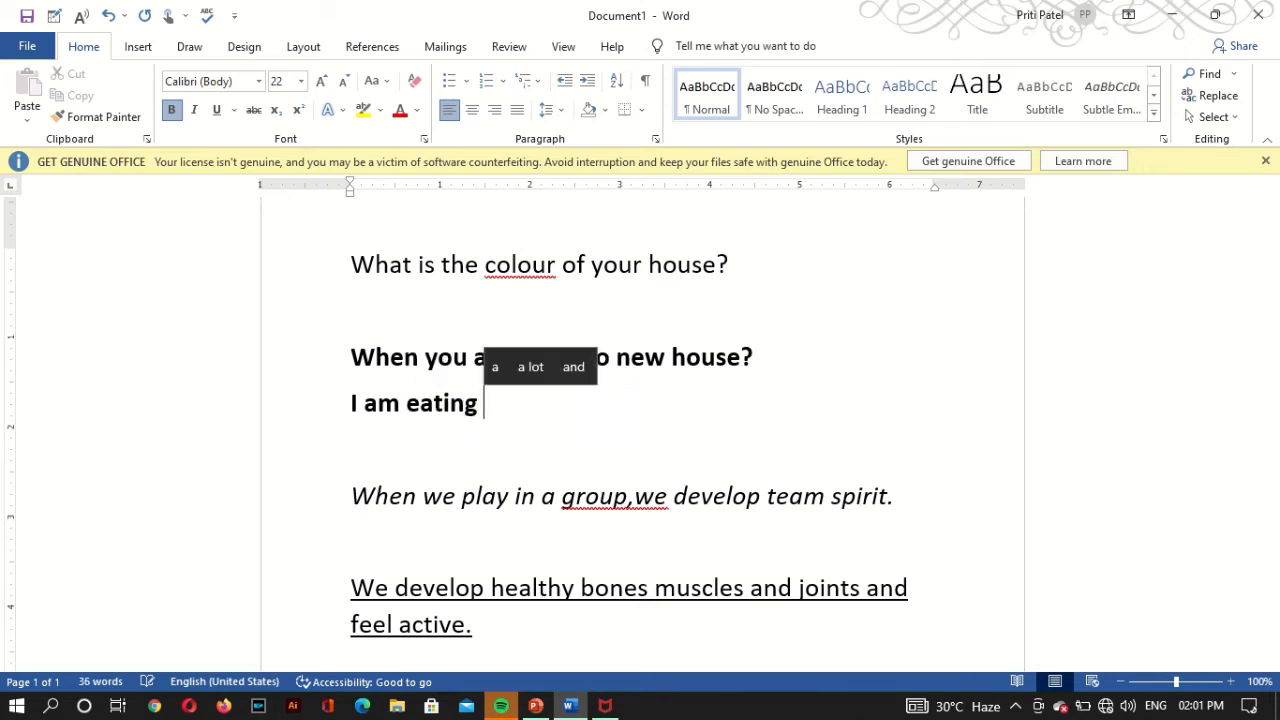
text(pizza.)
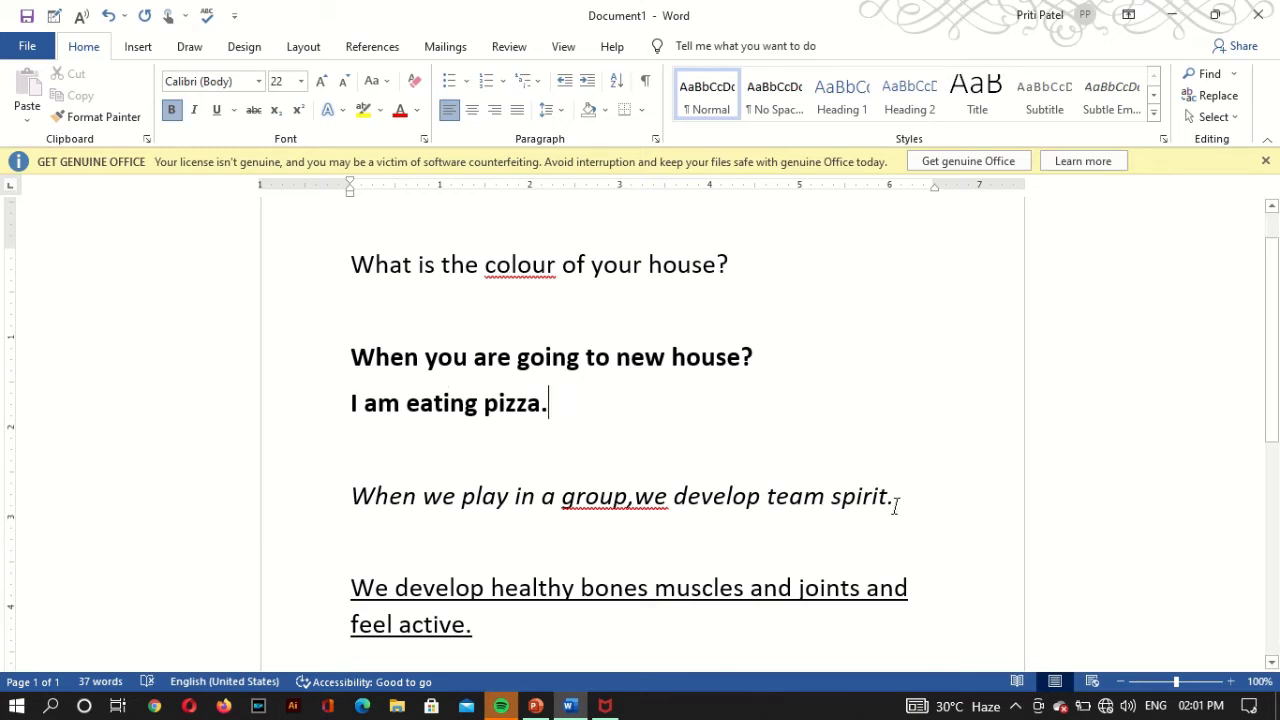
click(171, 110)
text(I am)
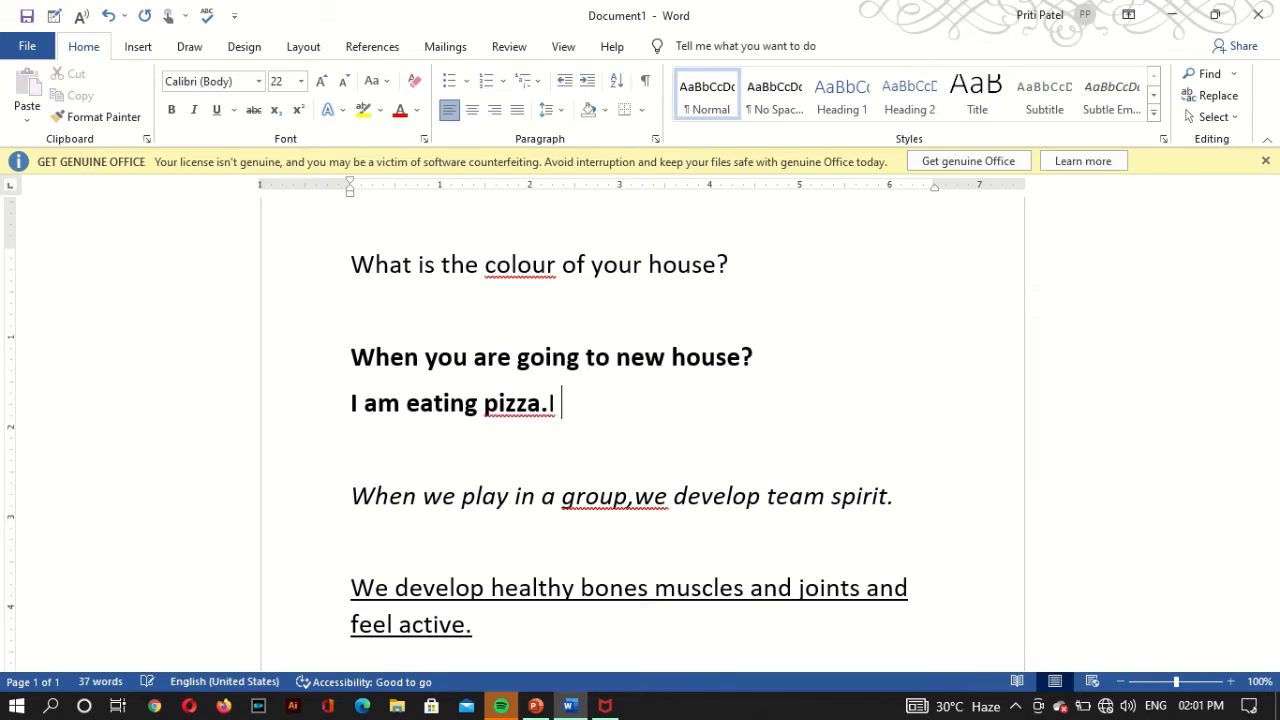
text(good)
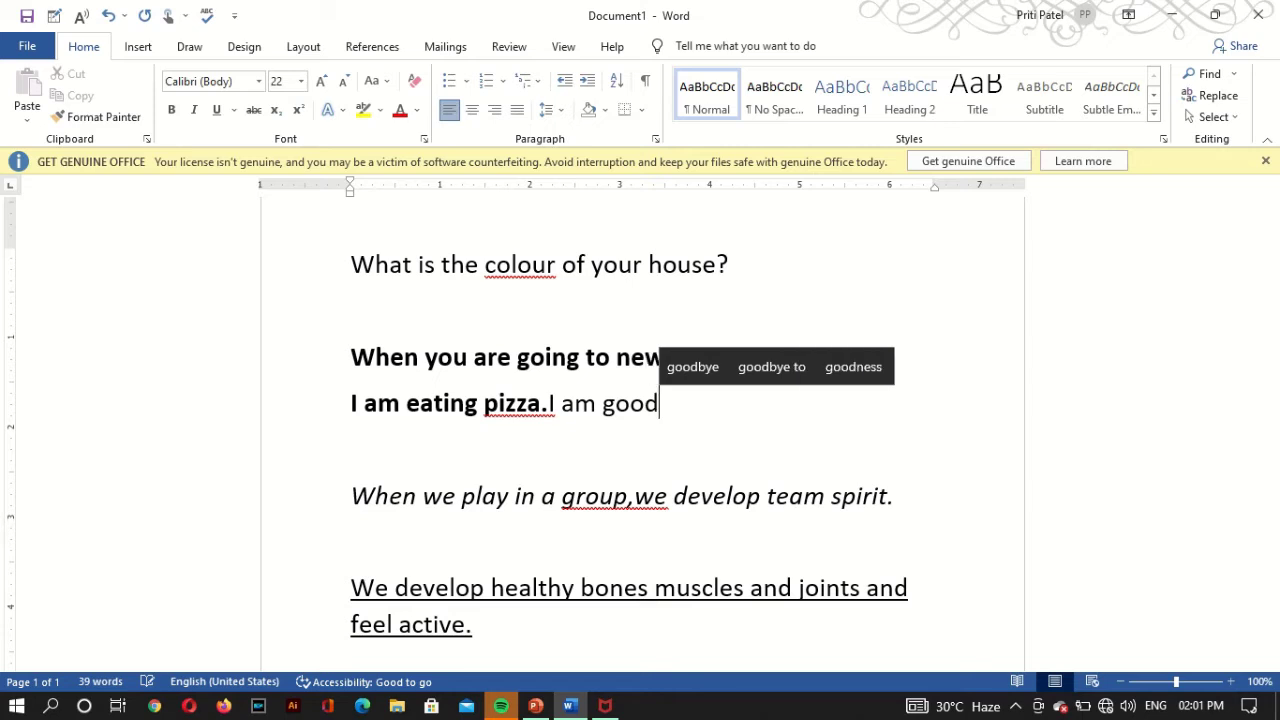
text(.)
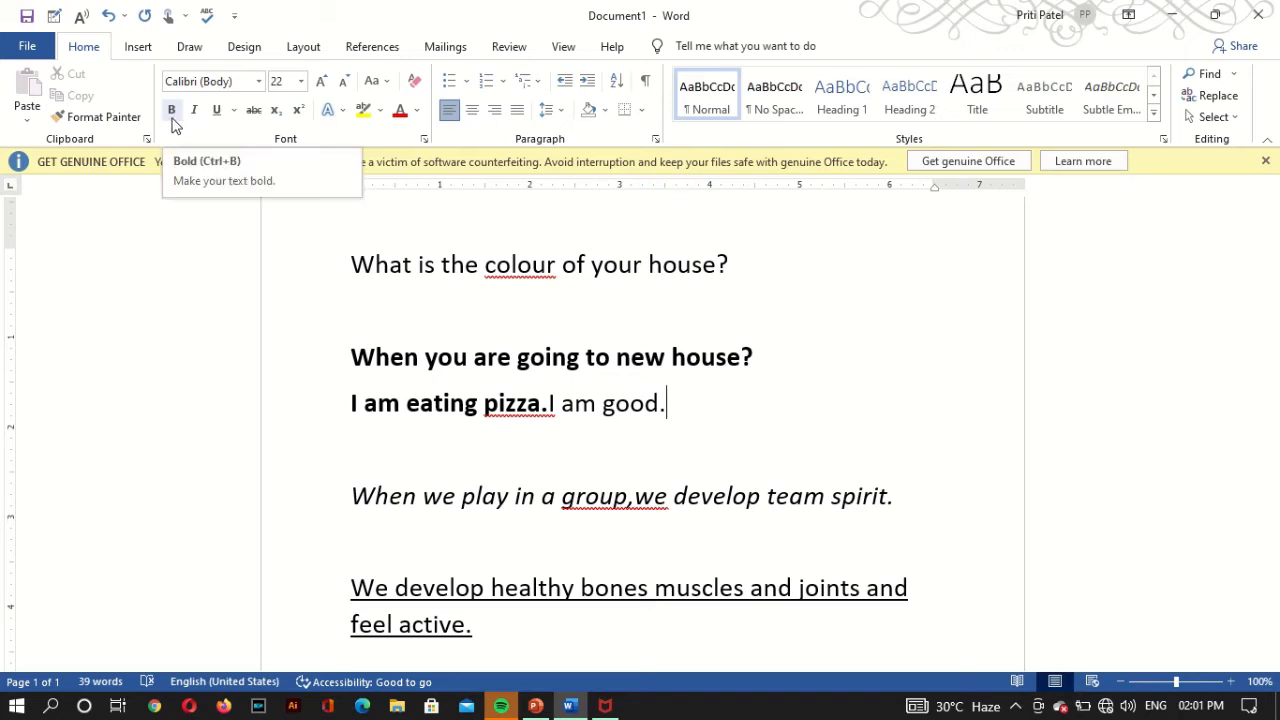
Step: Type the italic line 'I have a pet dog.' below the team spirit sentence and select it
click(920, 505)
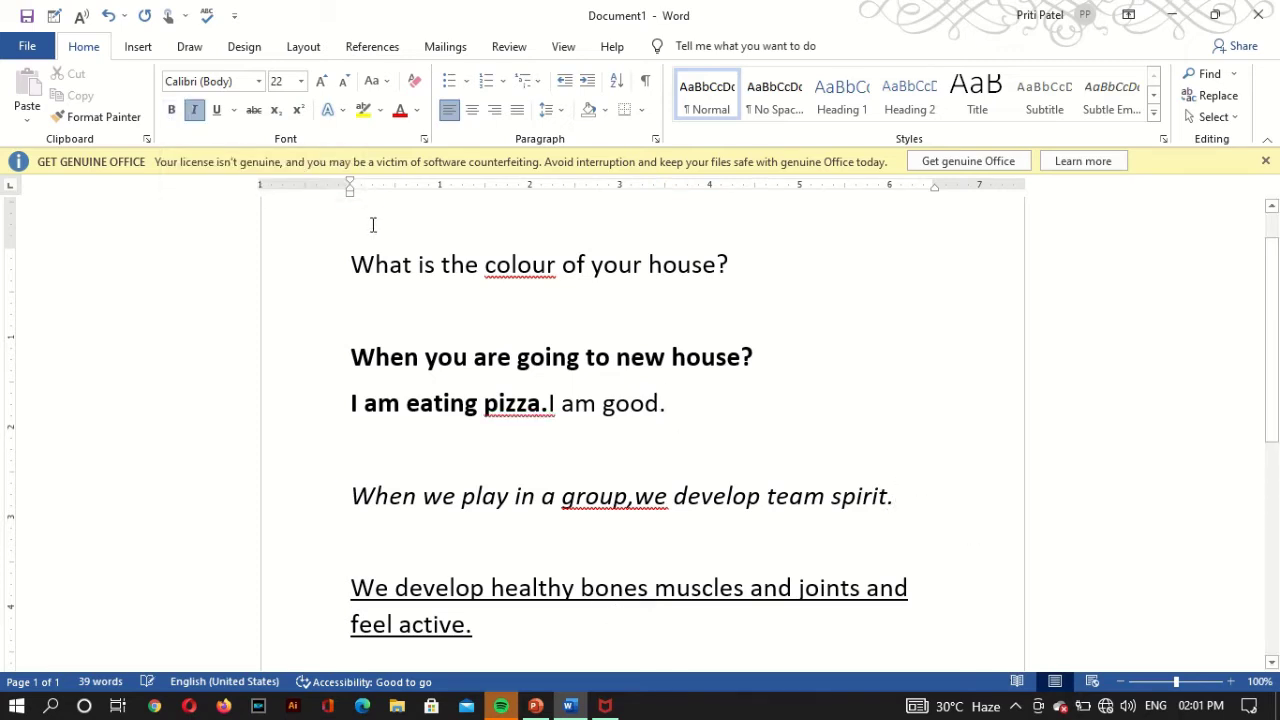
click(193, 117)
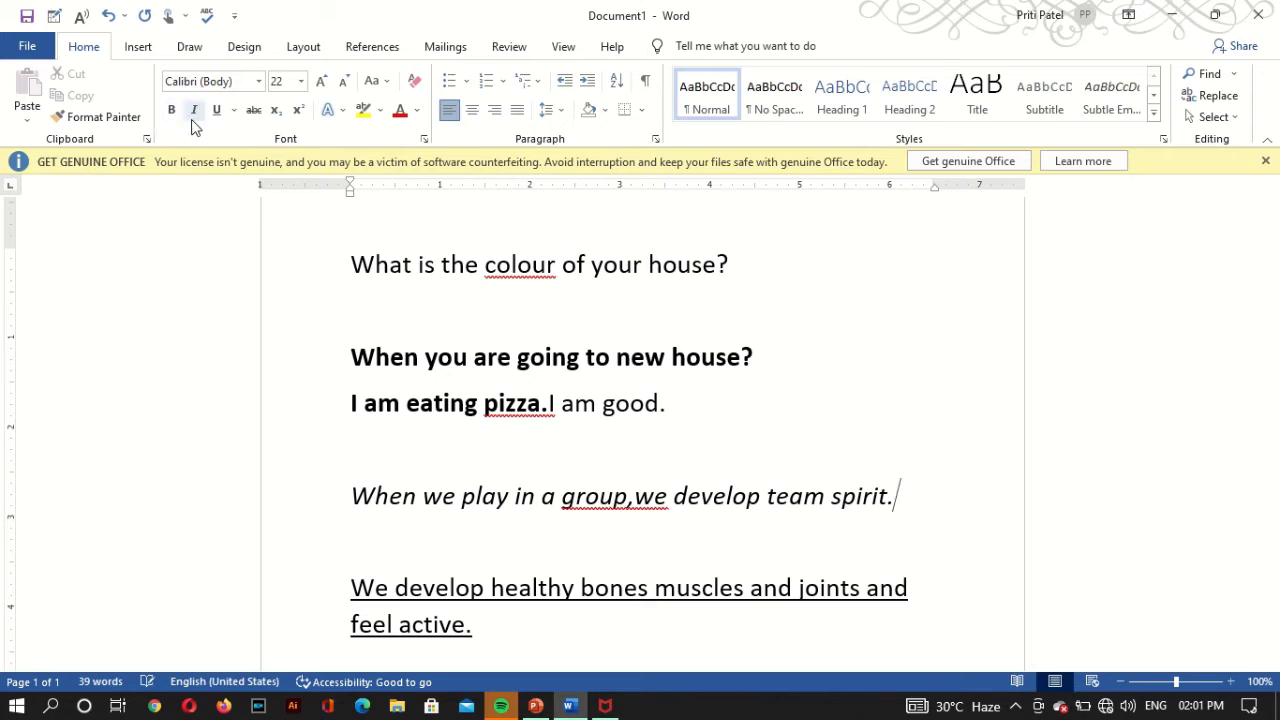
click(375, 535)
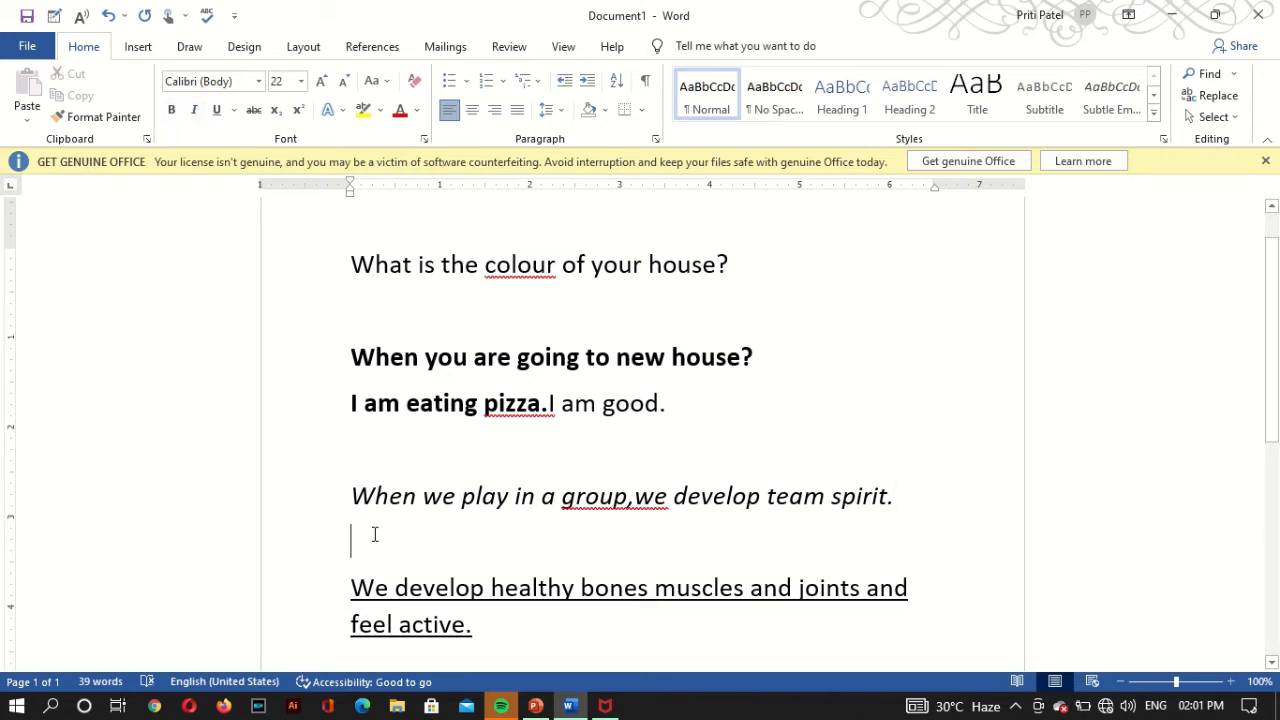
click(194, 111)
text(I have a)
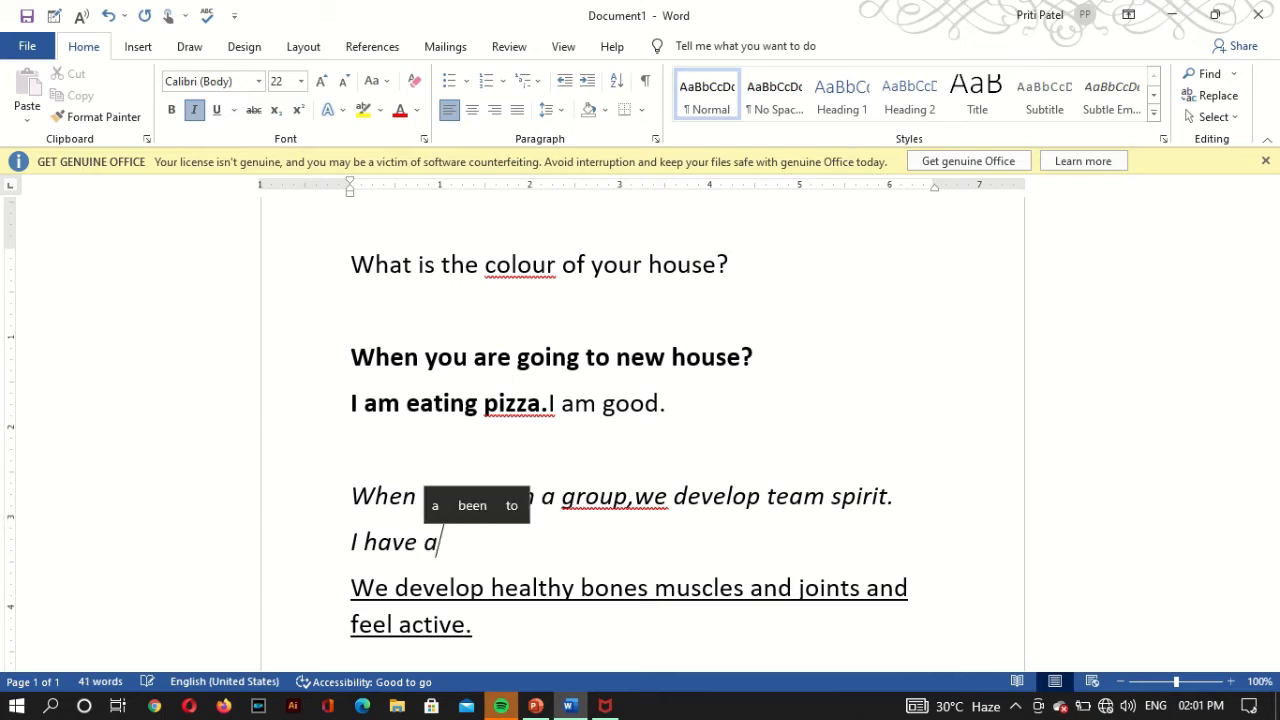
text( pet )
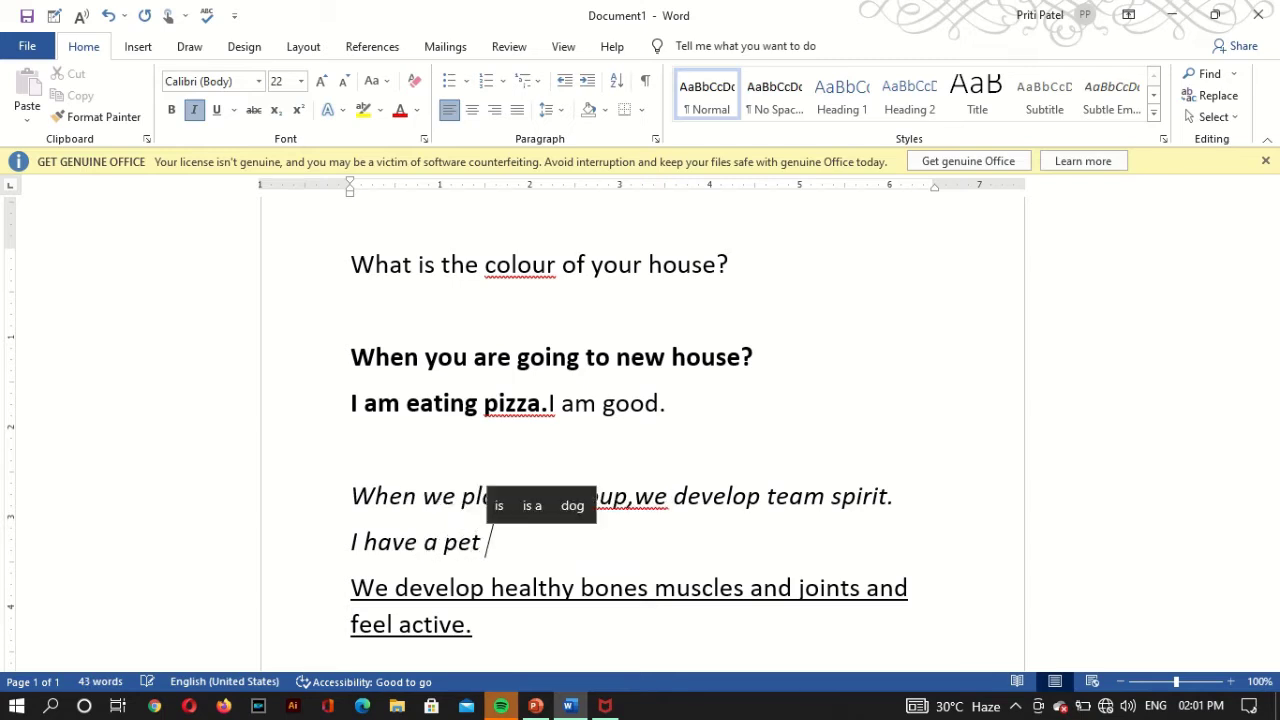
text(dog.)
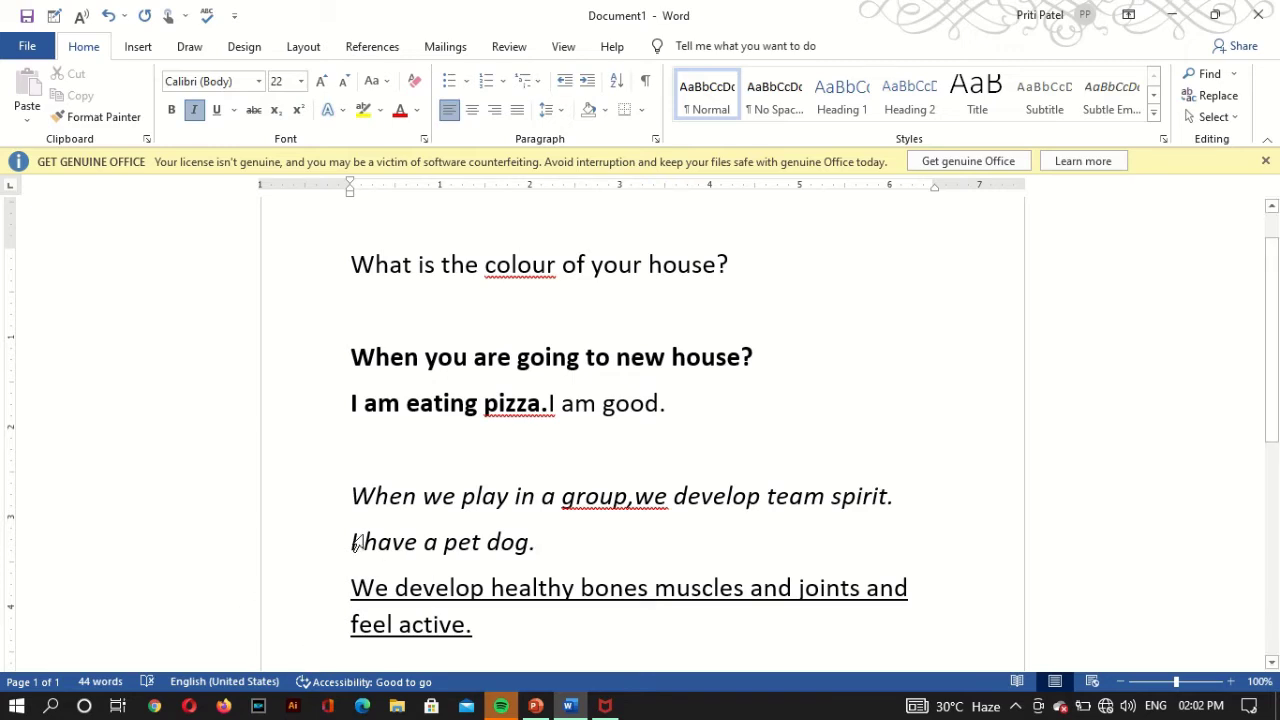
drag(352, 542, 560, 562)
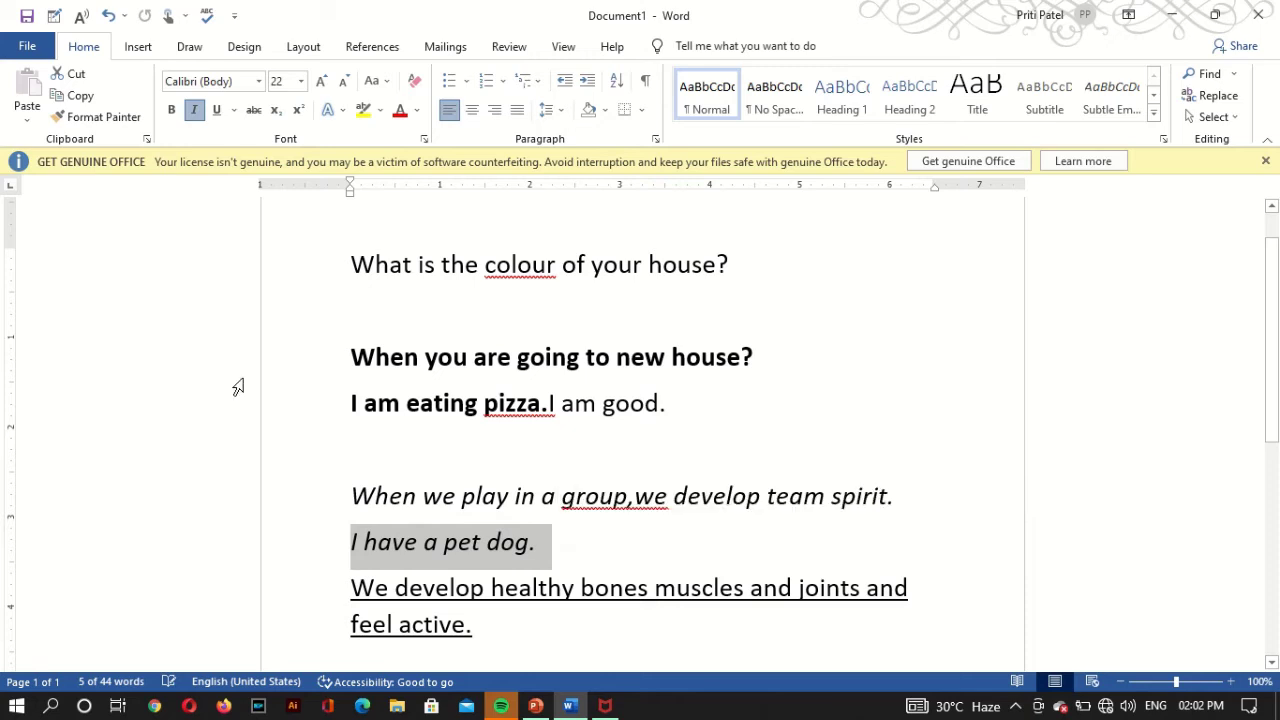
Step: Make 'I have a pet dog.' bold while keeping it italic
click(194, 114)
click(196, 112)
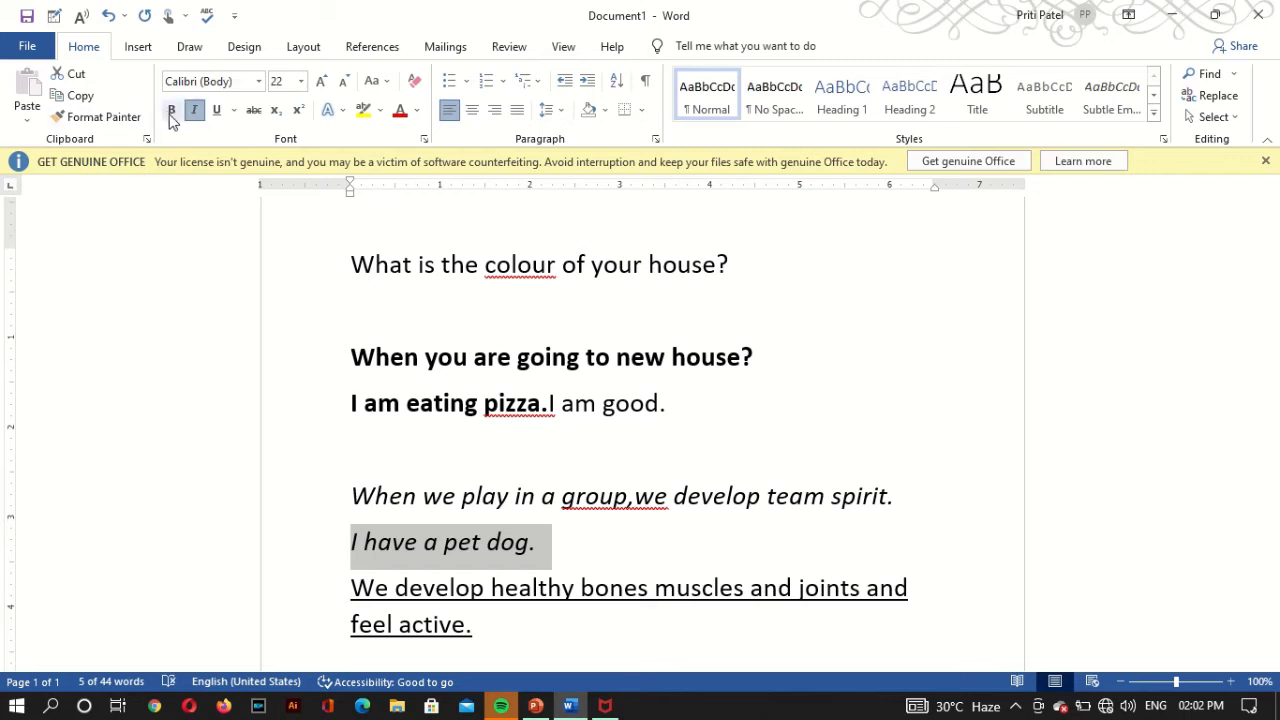
click(172, 116)
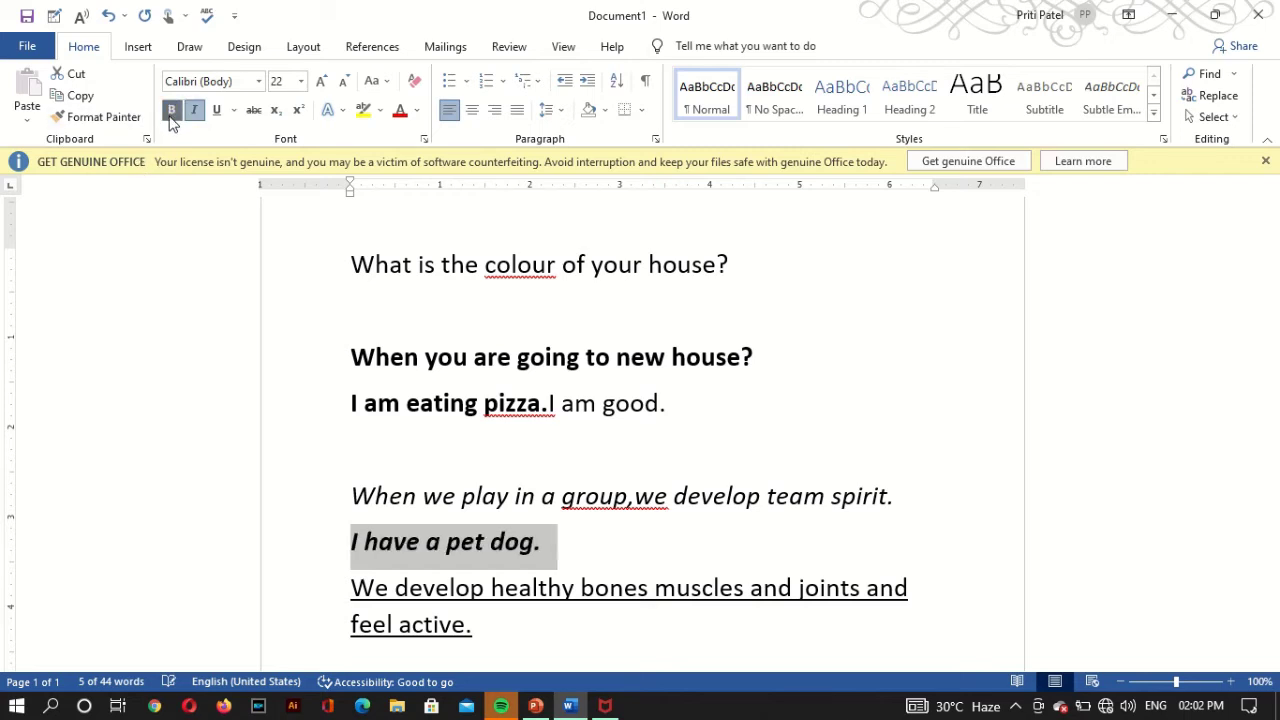
click(329, 443)
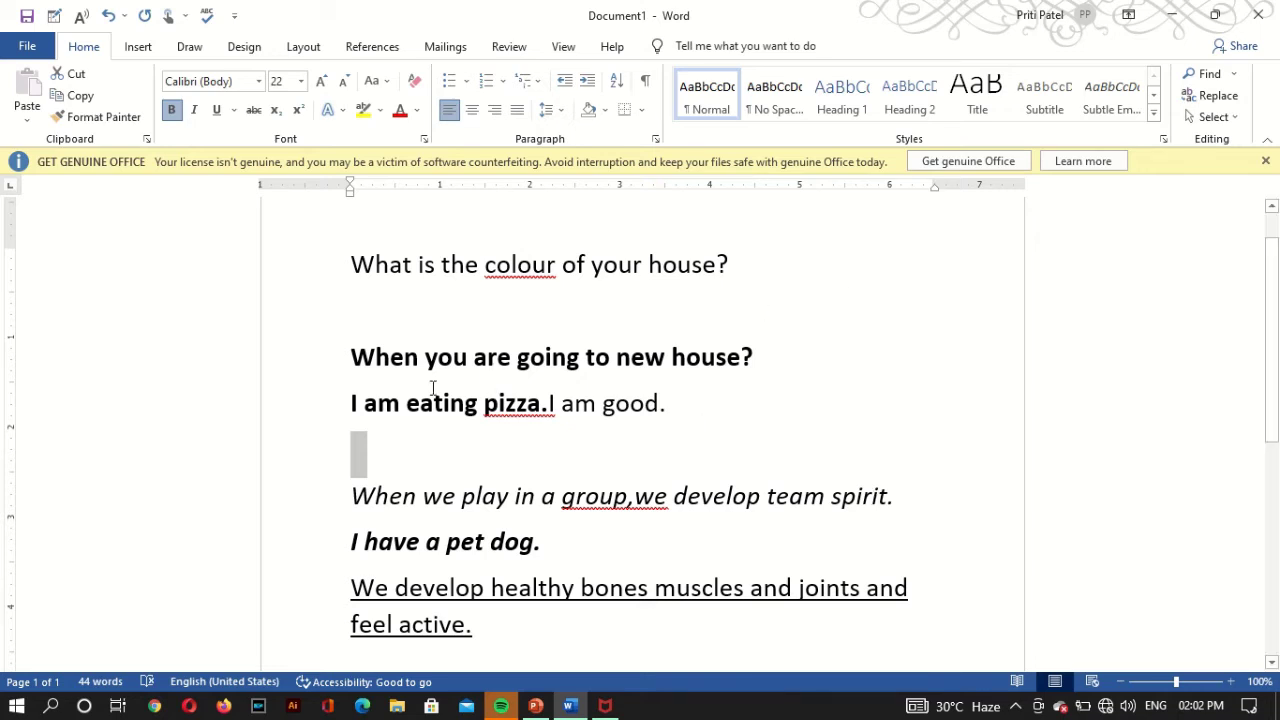
Step: Select the entire document text and apply bold to every sentence
drag(347, 263, 610, 638)
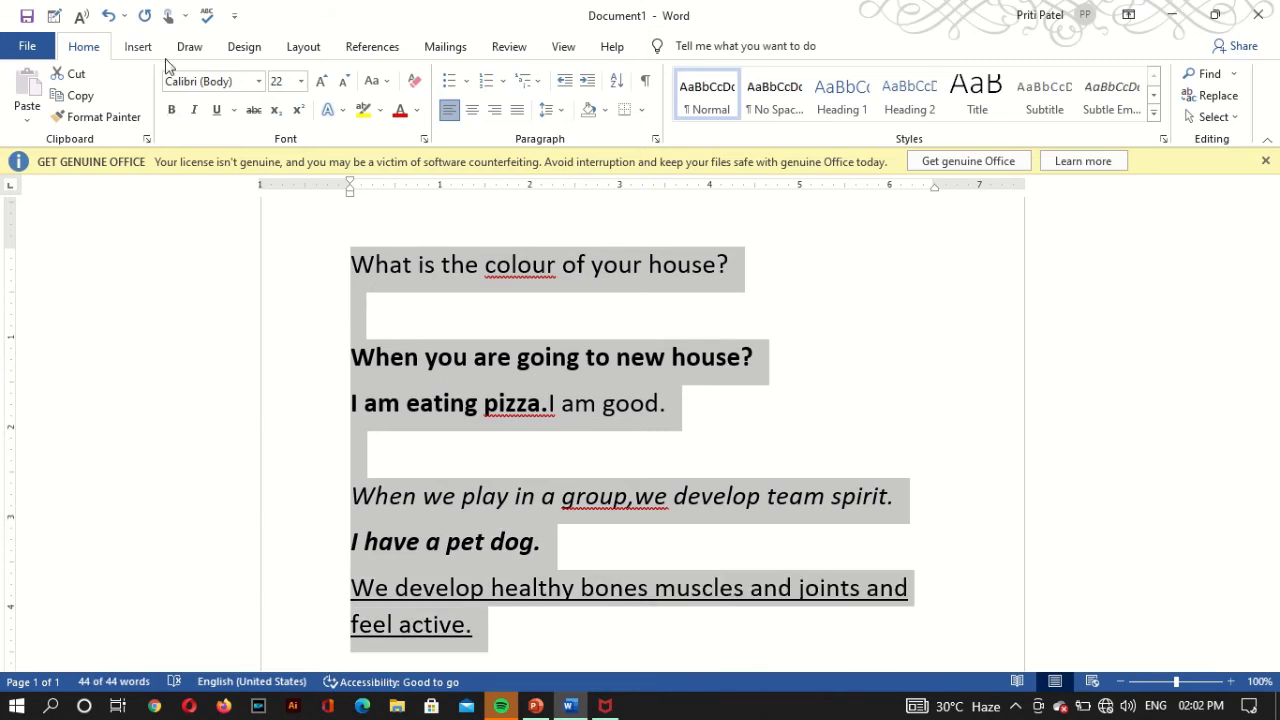
click(172, 111)
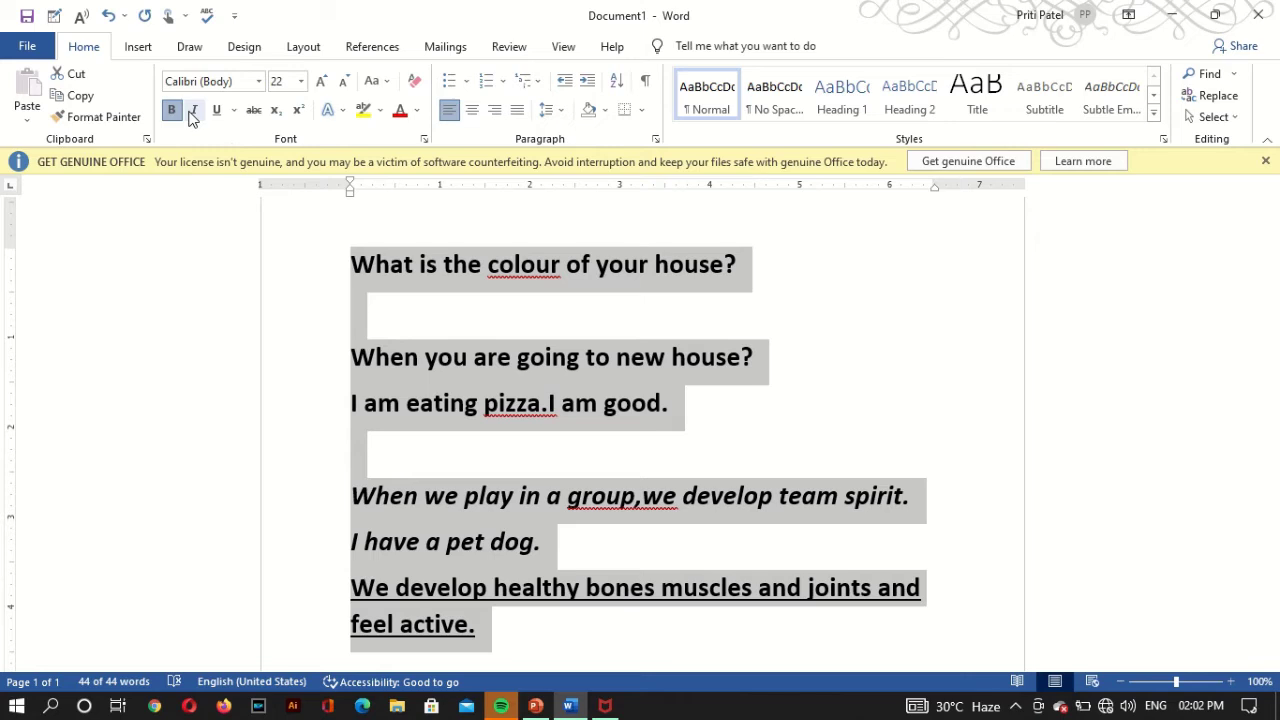
click(380, 233)
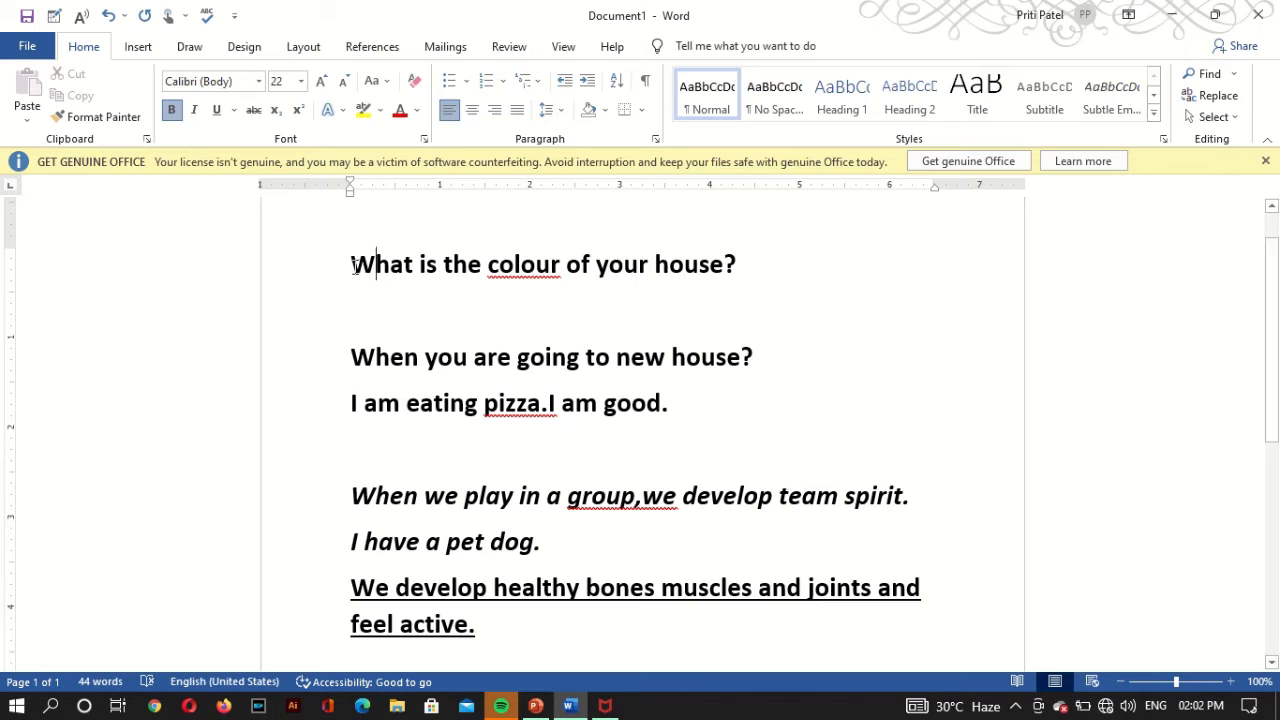
Step: Apply the first plain black Text Effects style to 'What is the colour of your house?'
drag(360, 280, 547, 316)
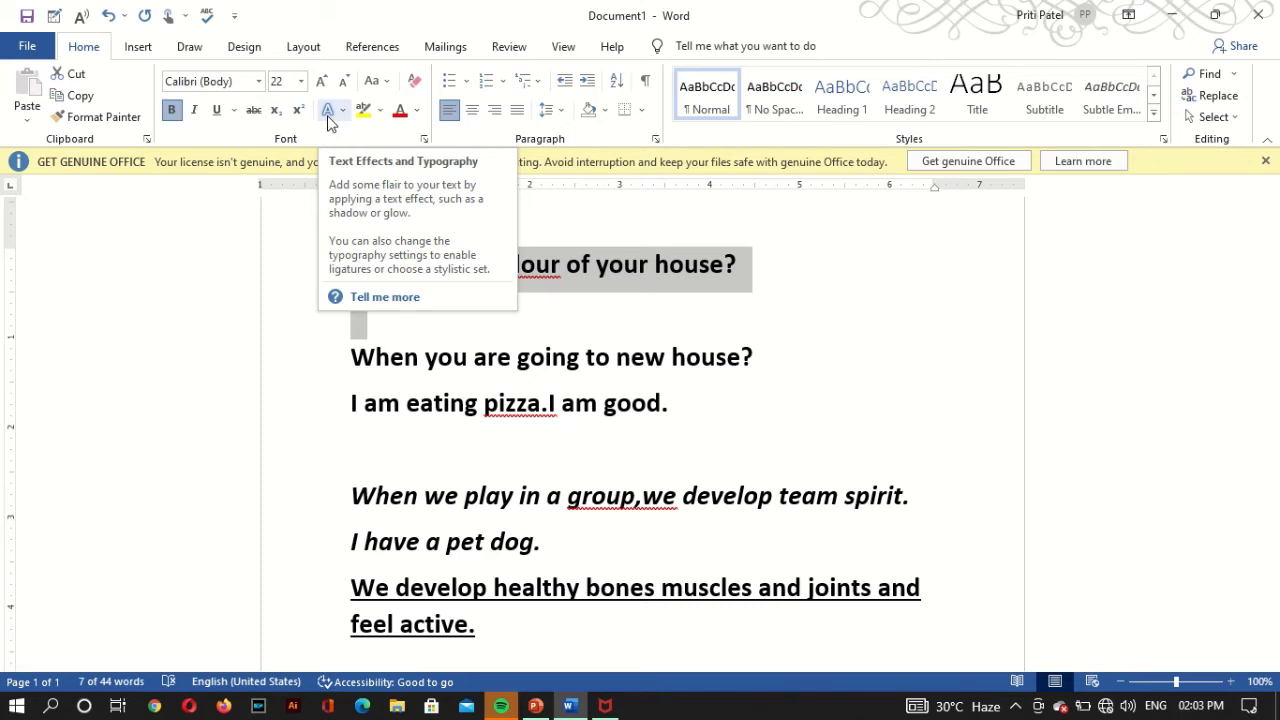
click(328, 114)
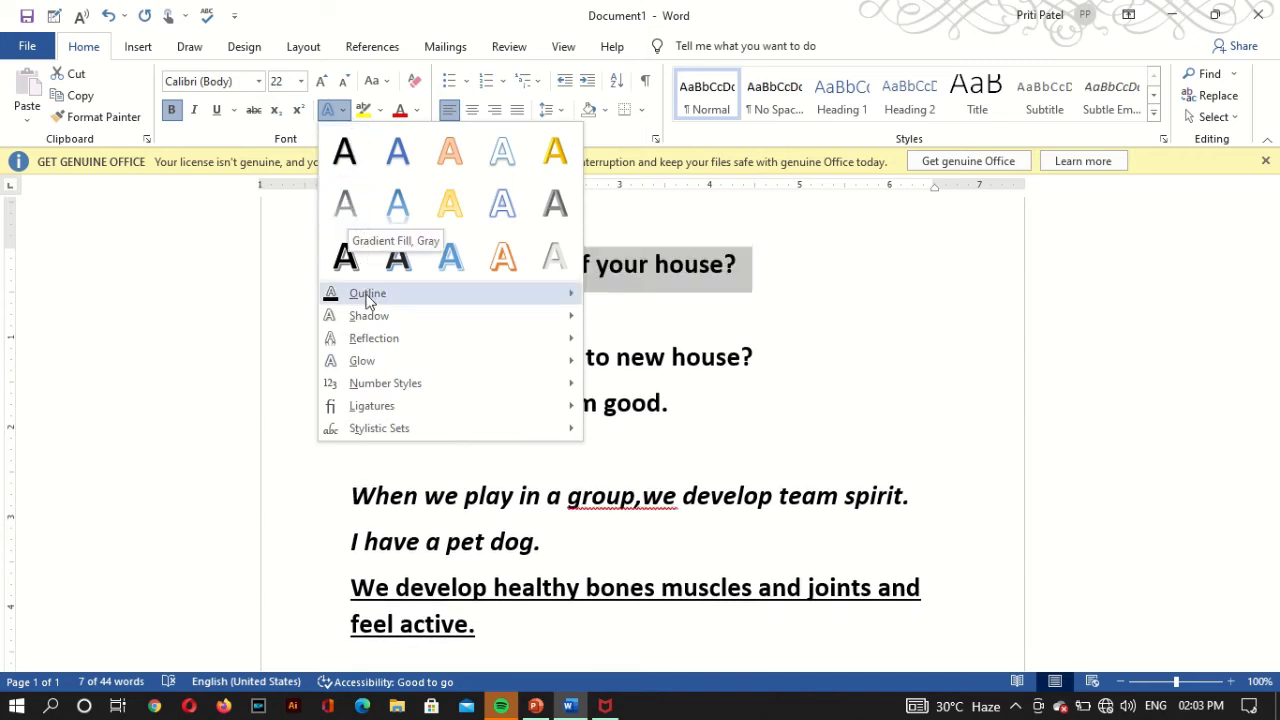
mouse_move(368, 302)
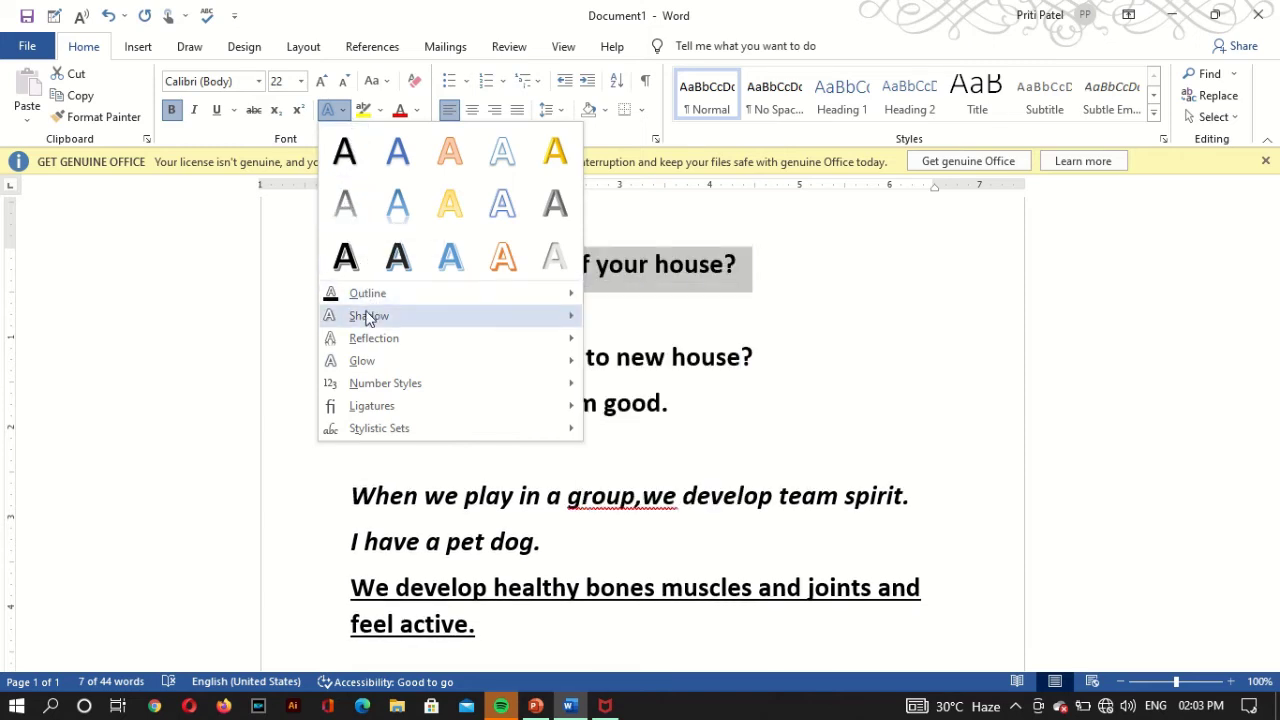
mouse_move(372, 343)
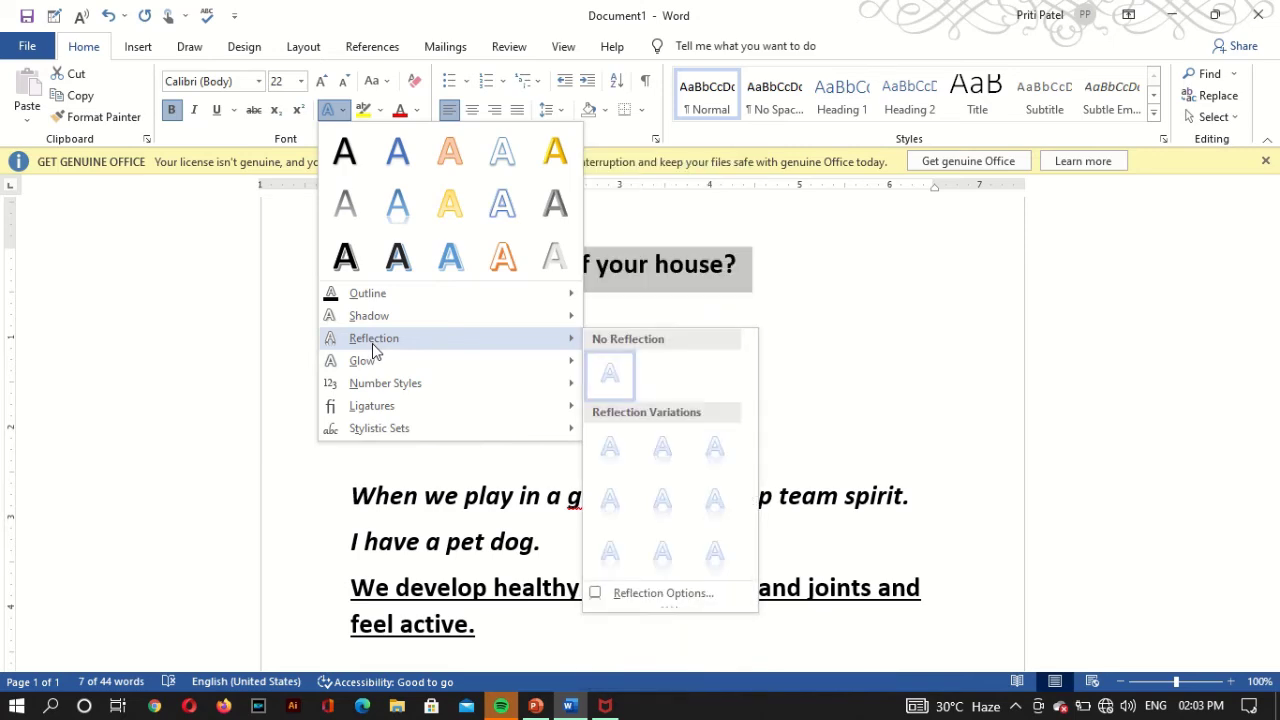
mouse_move(377, 368)
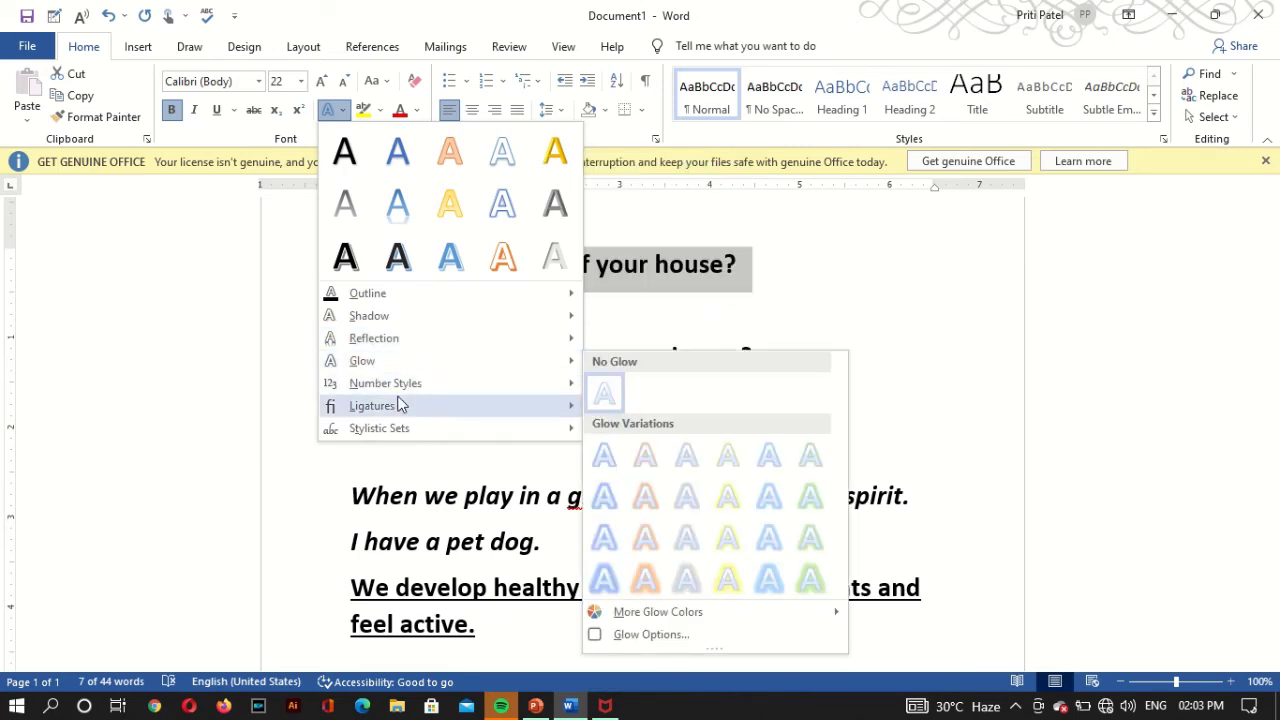
mouse_move(398, 406)
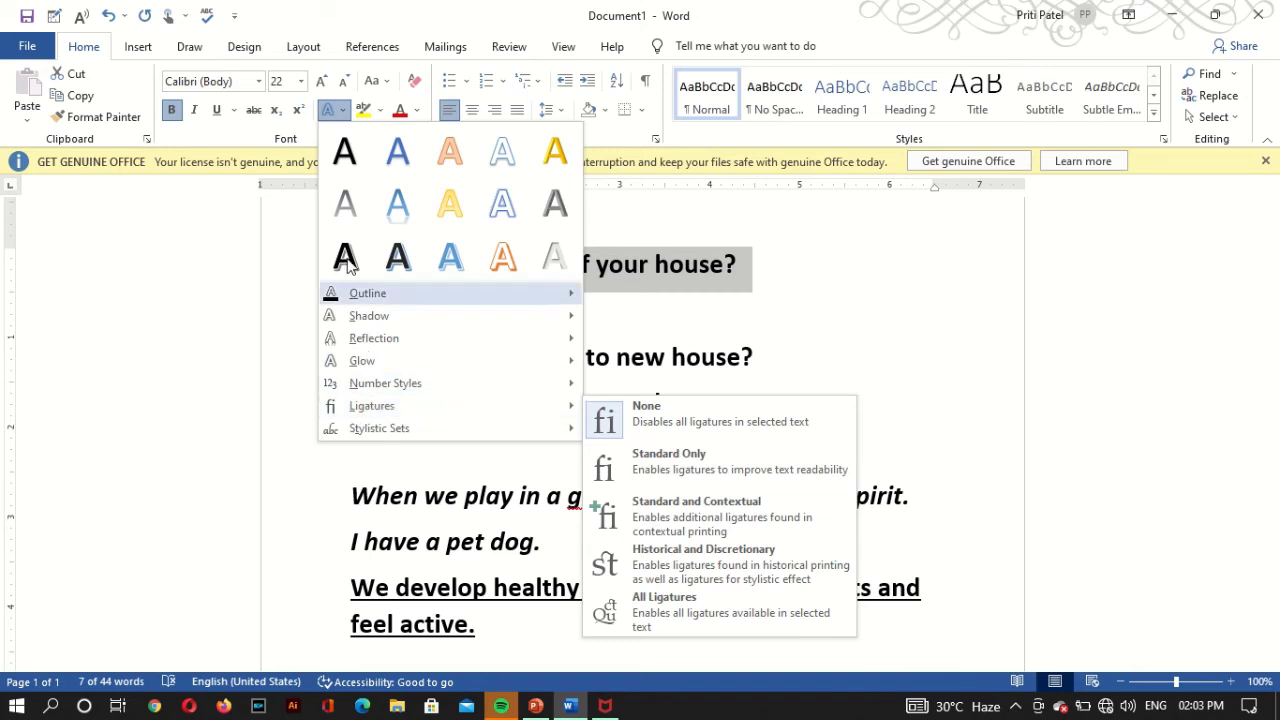
click(343, 112)
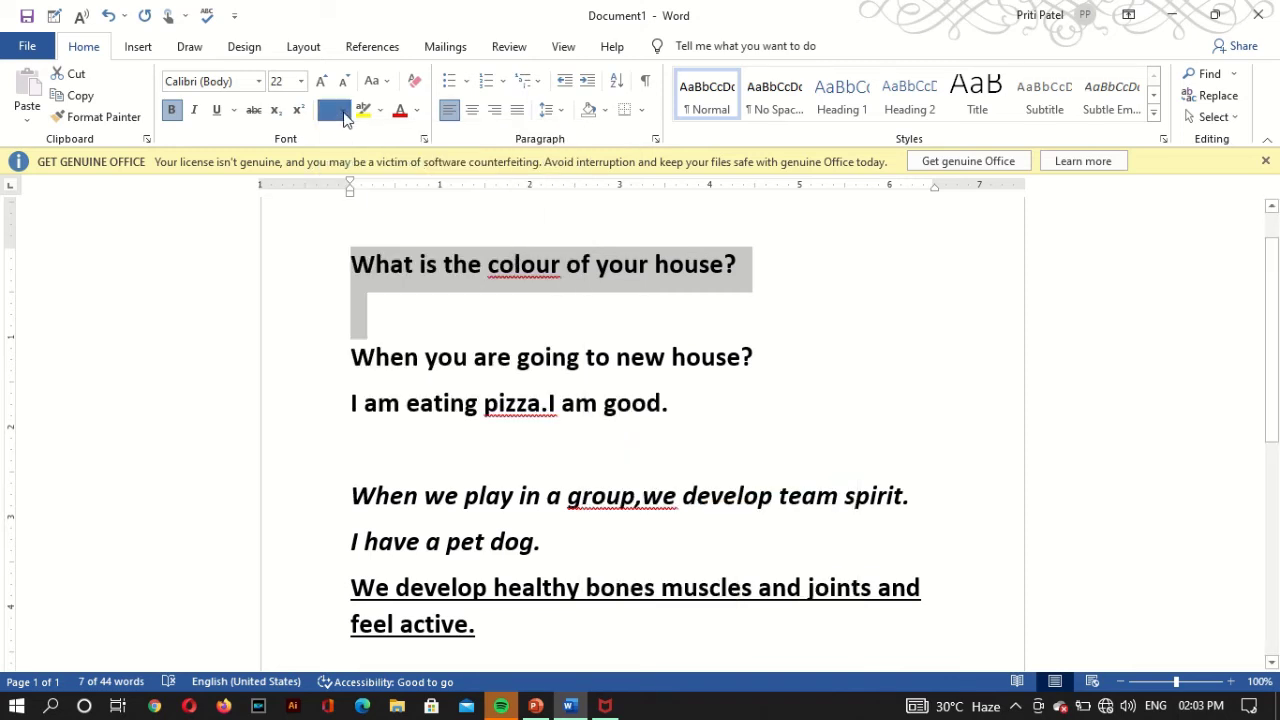
click(343, 112)
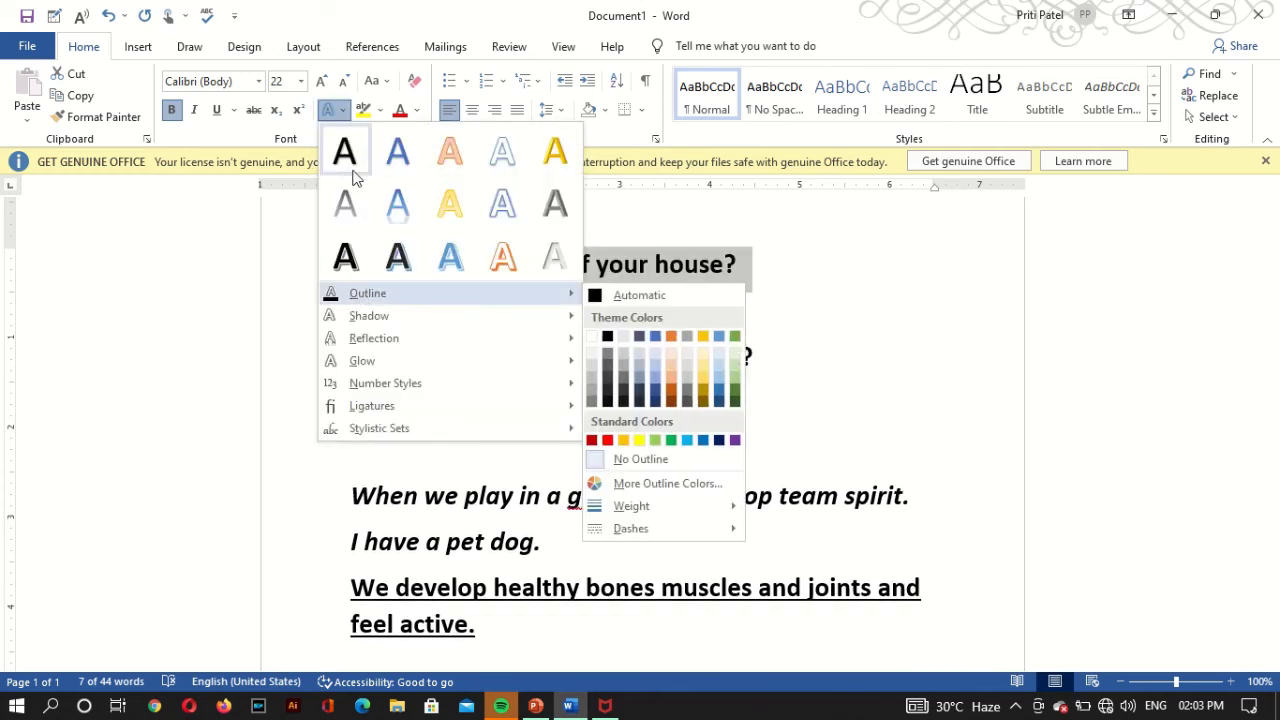
click(350, 175)
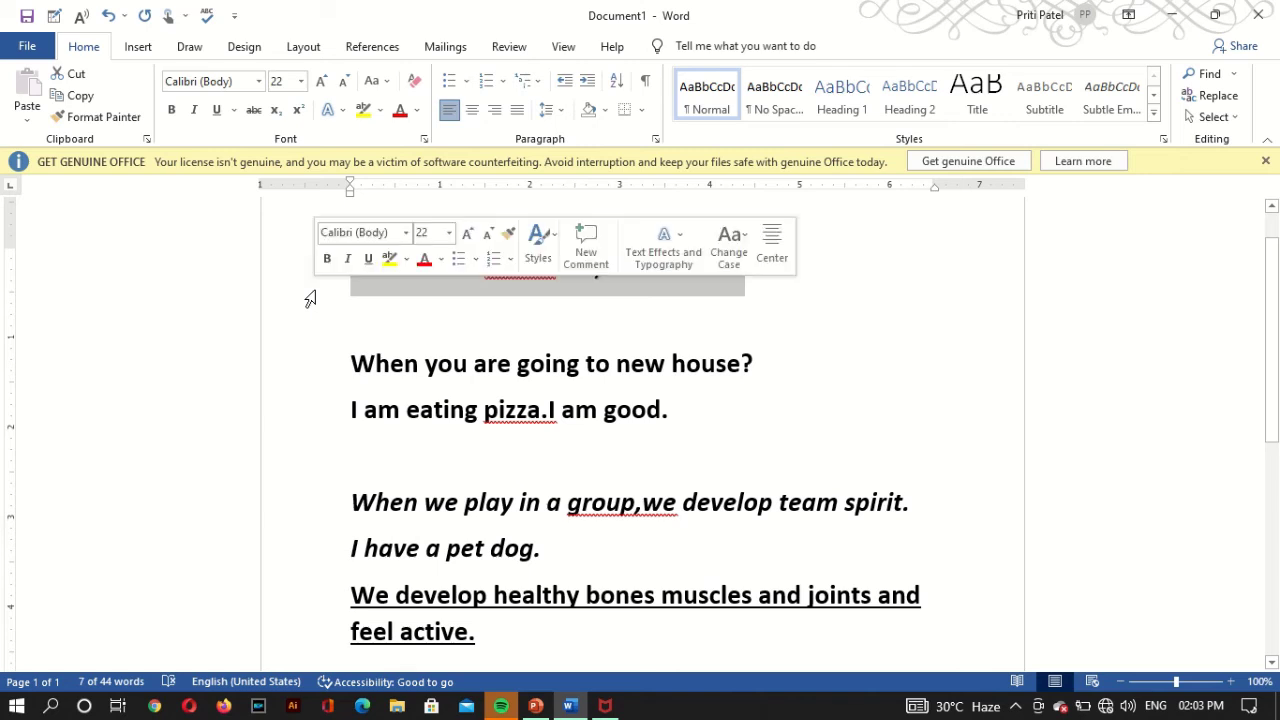
Step: Give 'When you are going to new house?' a blue text outline, replacing an initial blue-grey pick
click(819, 327)
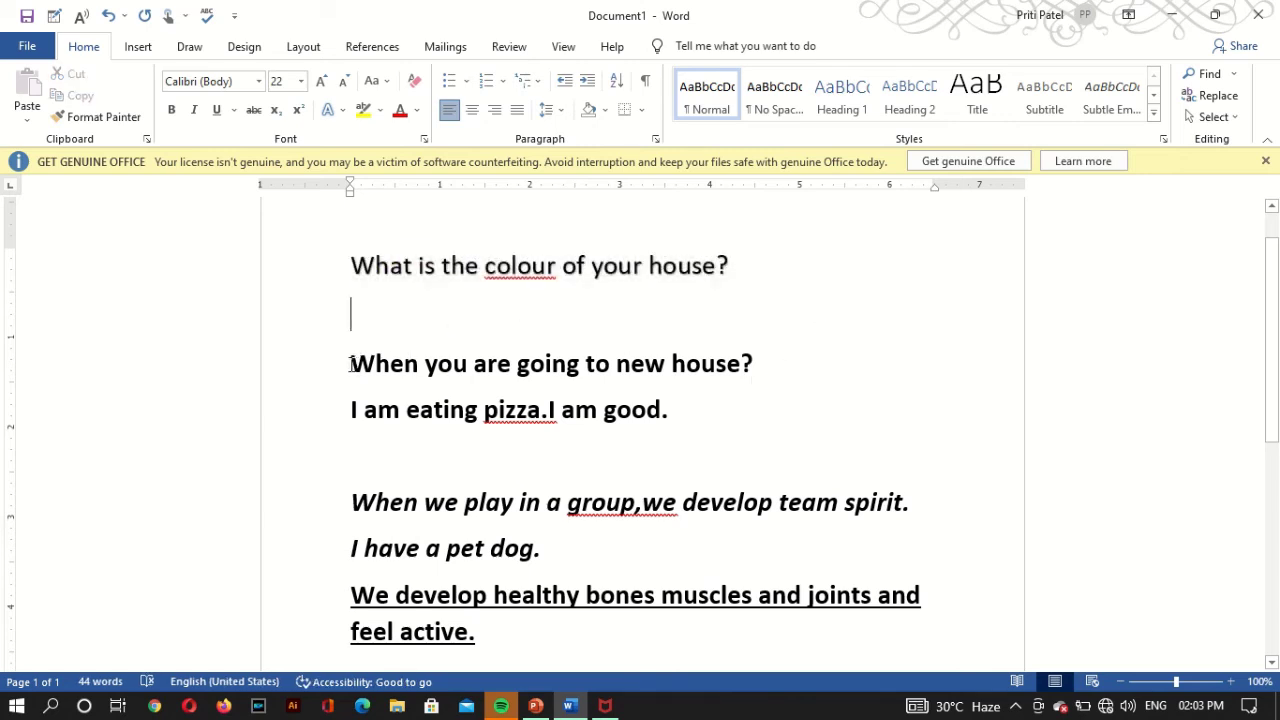
drag(351, 364, 771, 362)
click(771, 362)
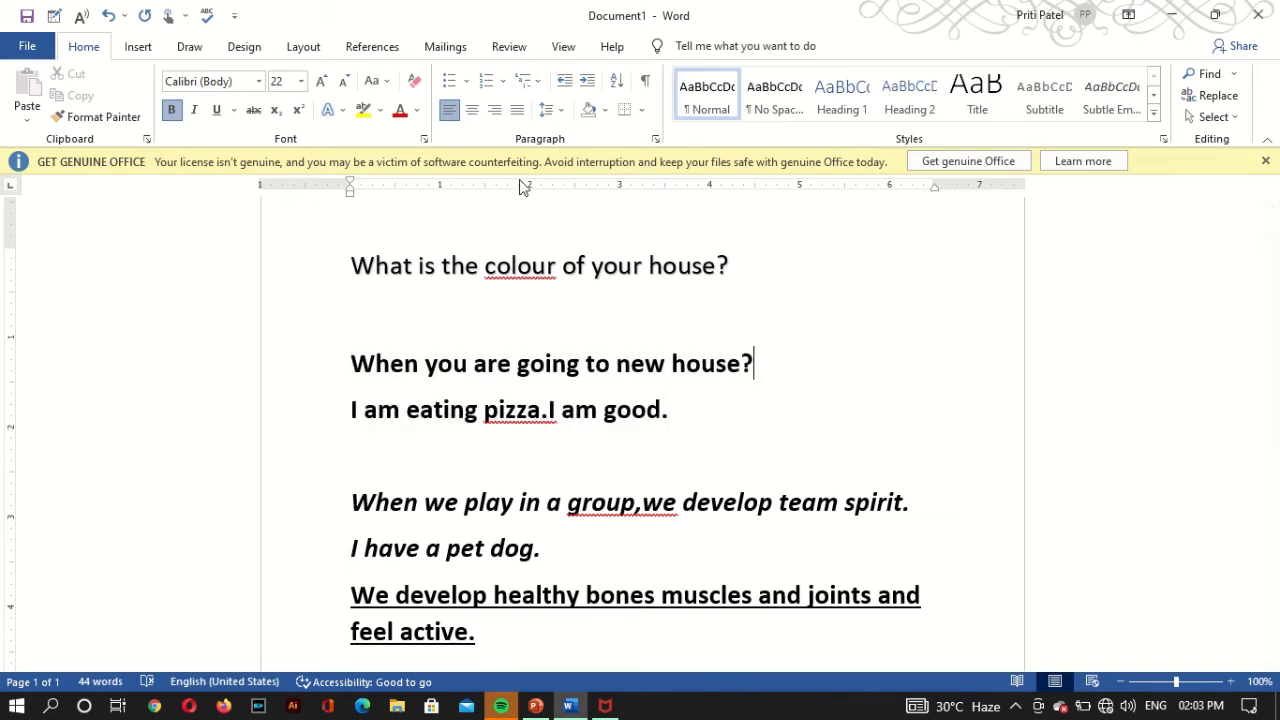
click(343, 109)
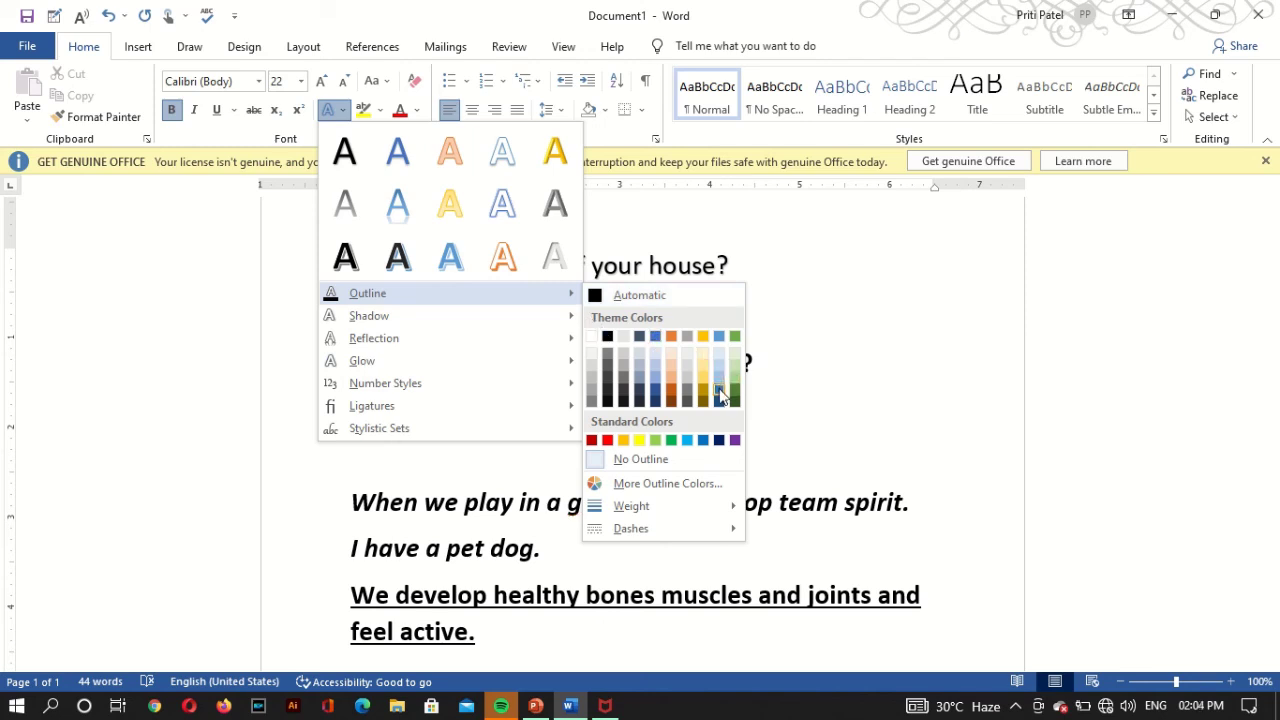
click(720, 396)
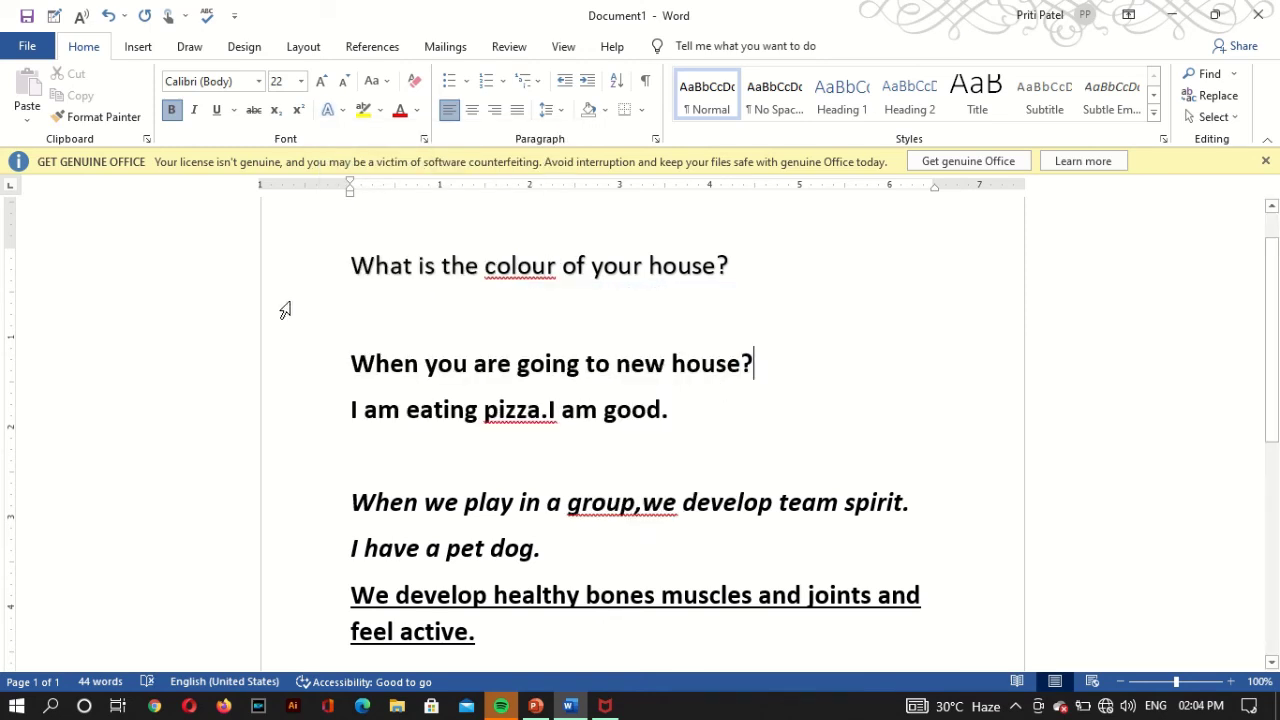
drag(352, 365, 812, 352)
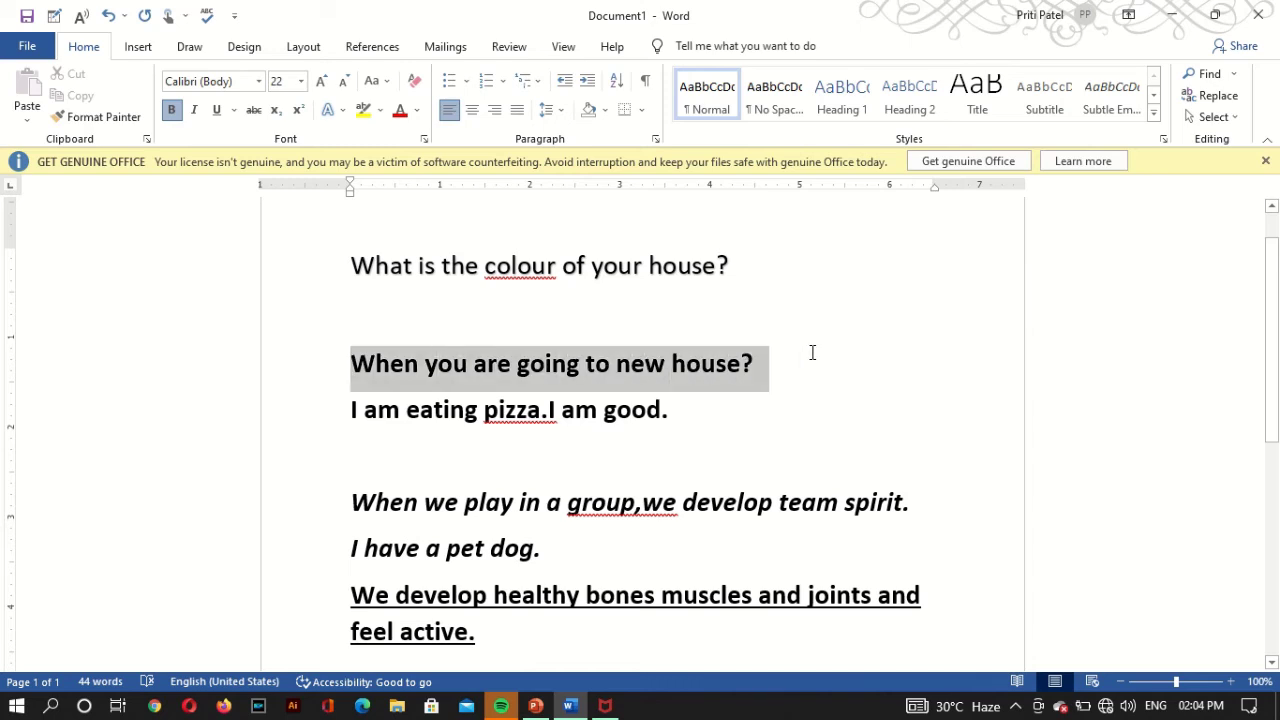
click(345, 112)
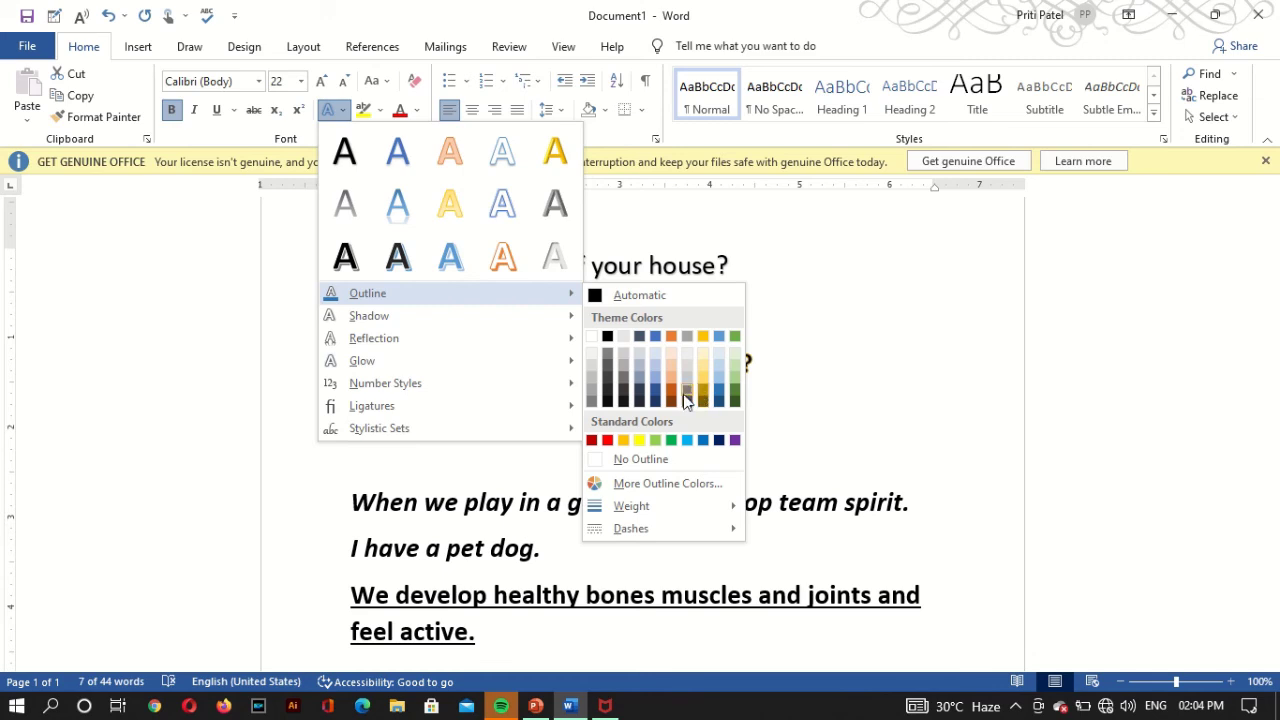
click(655, 397)
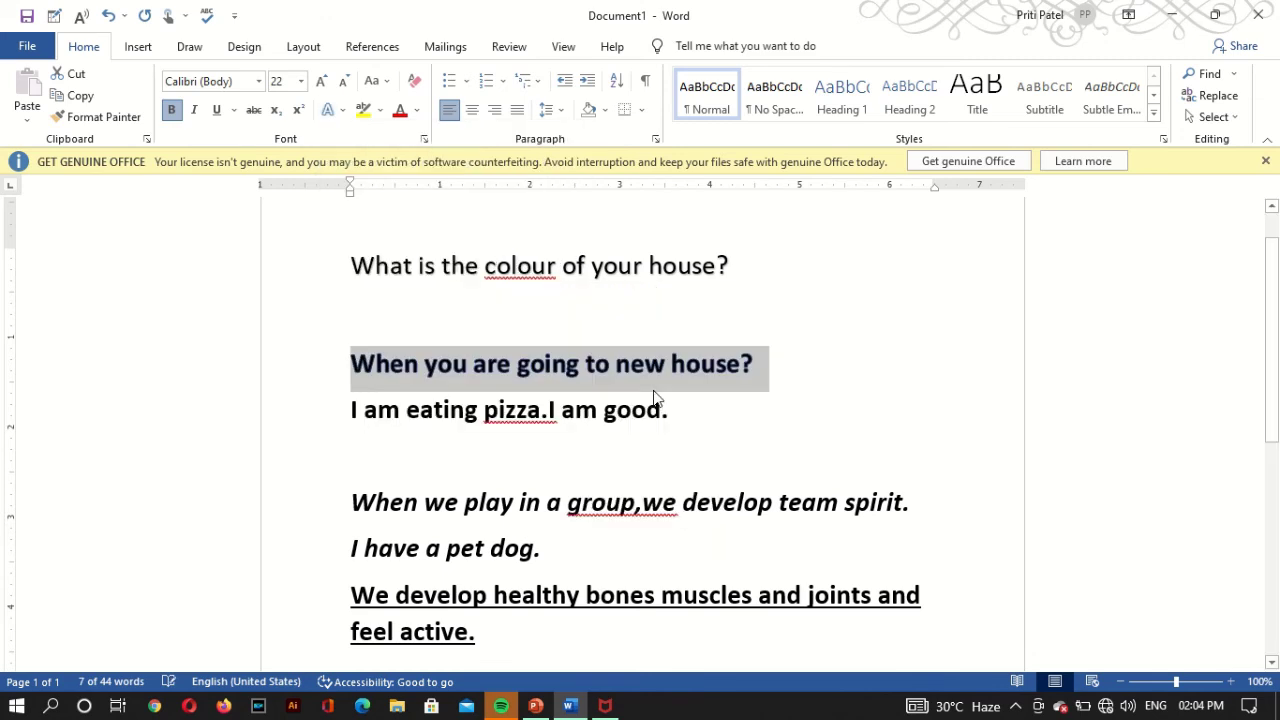
click(830, 369)
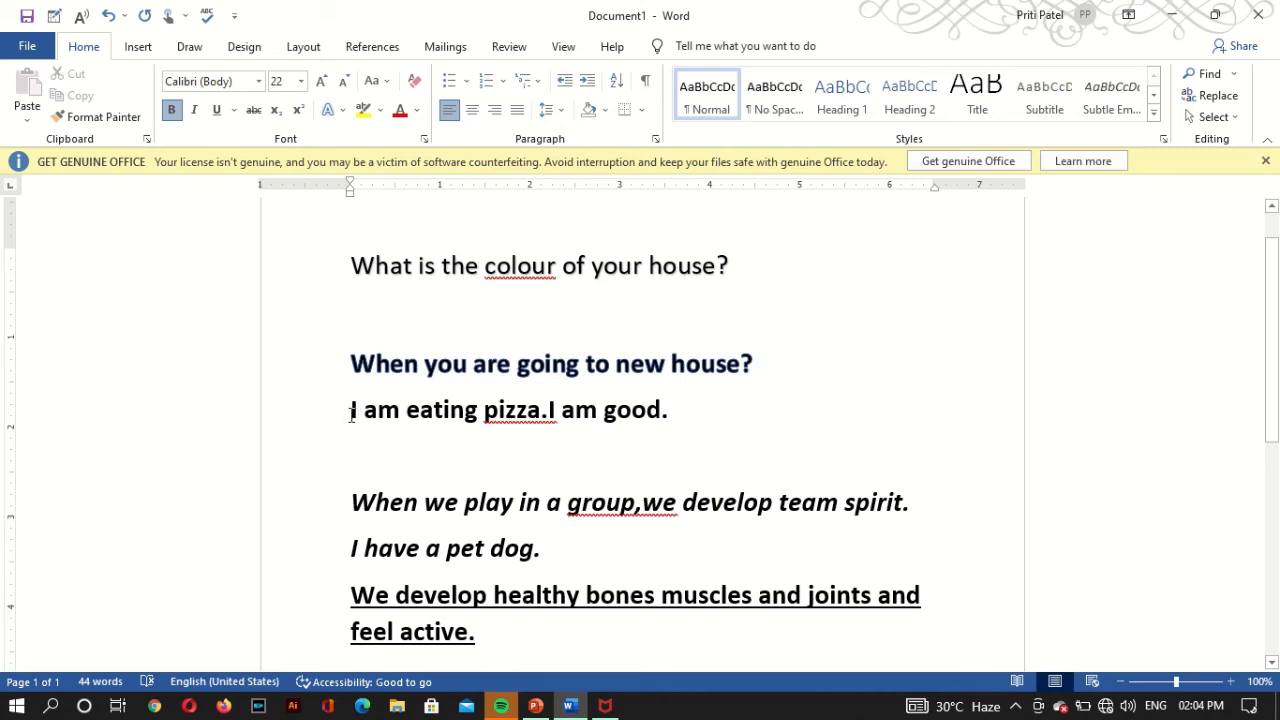
Step: Apply a light blue Text Effects gallery style to 'I am eating pizza.I am good.'
drag(351, 410, 689, 437)
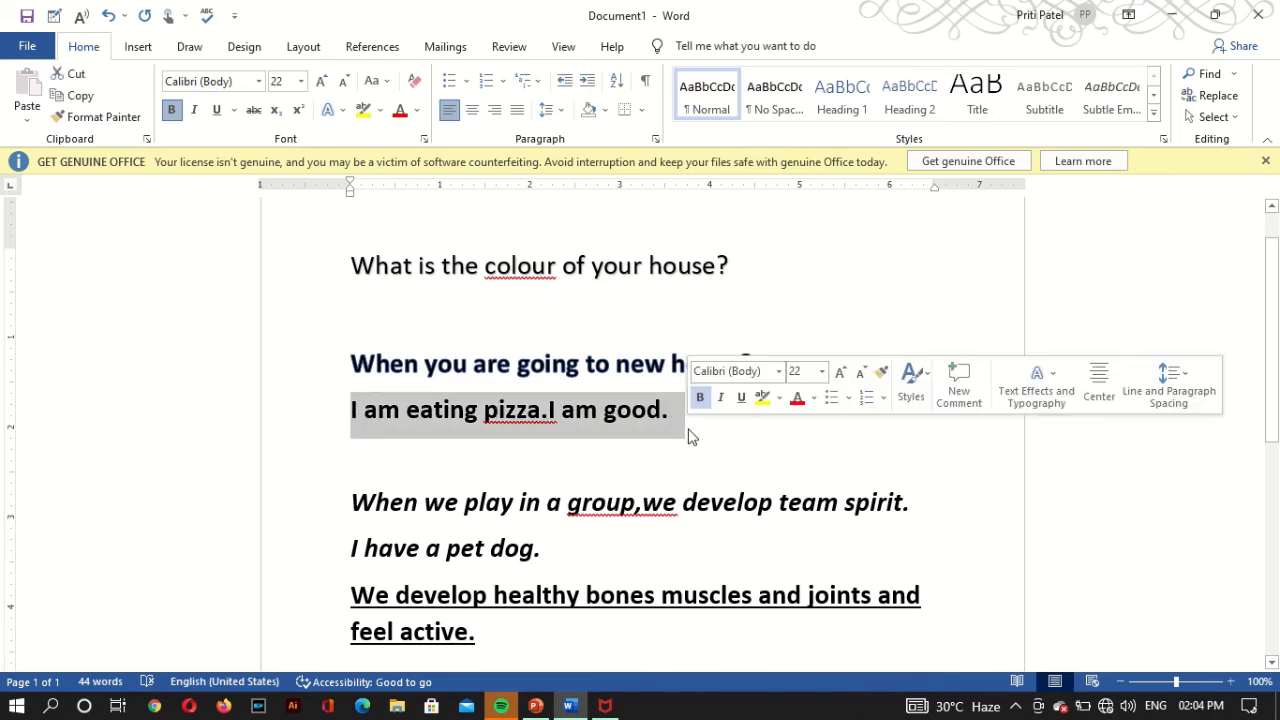
click(343, 110)
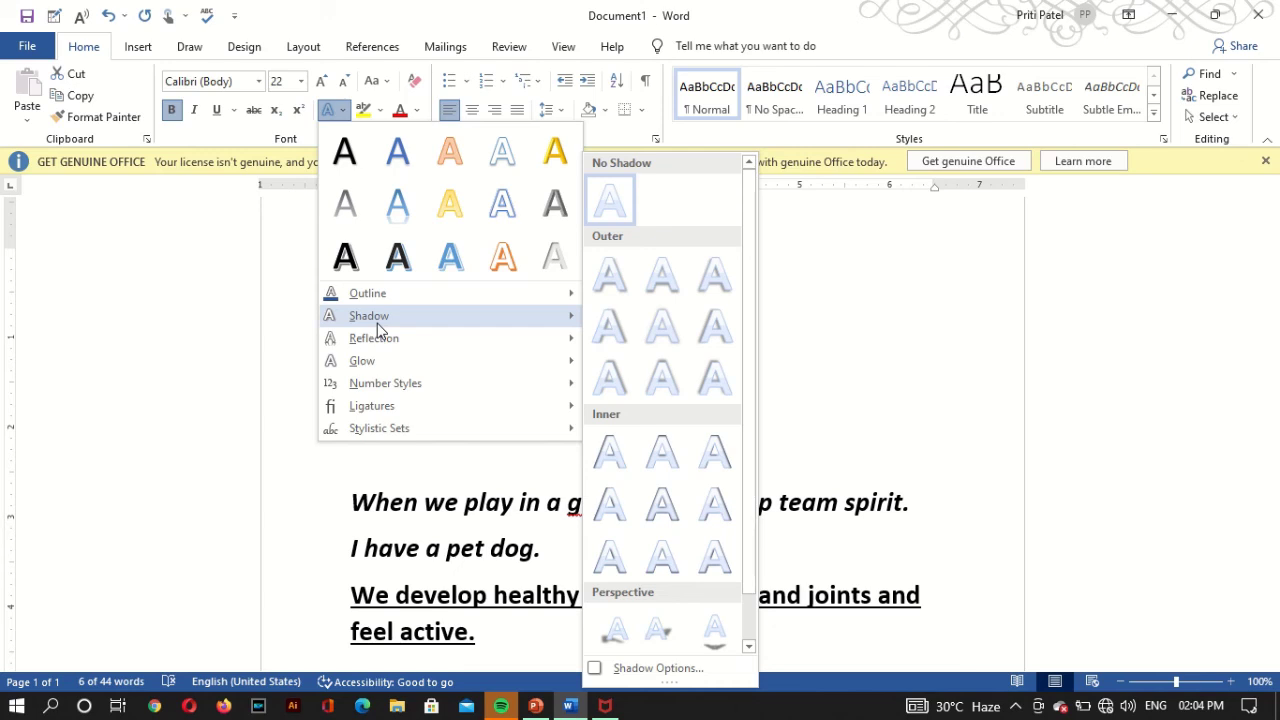
click(397, 217)
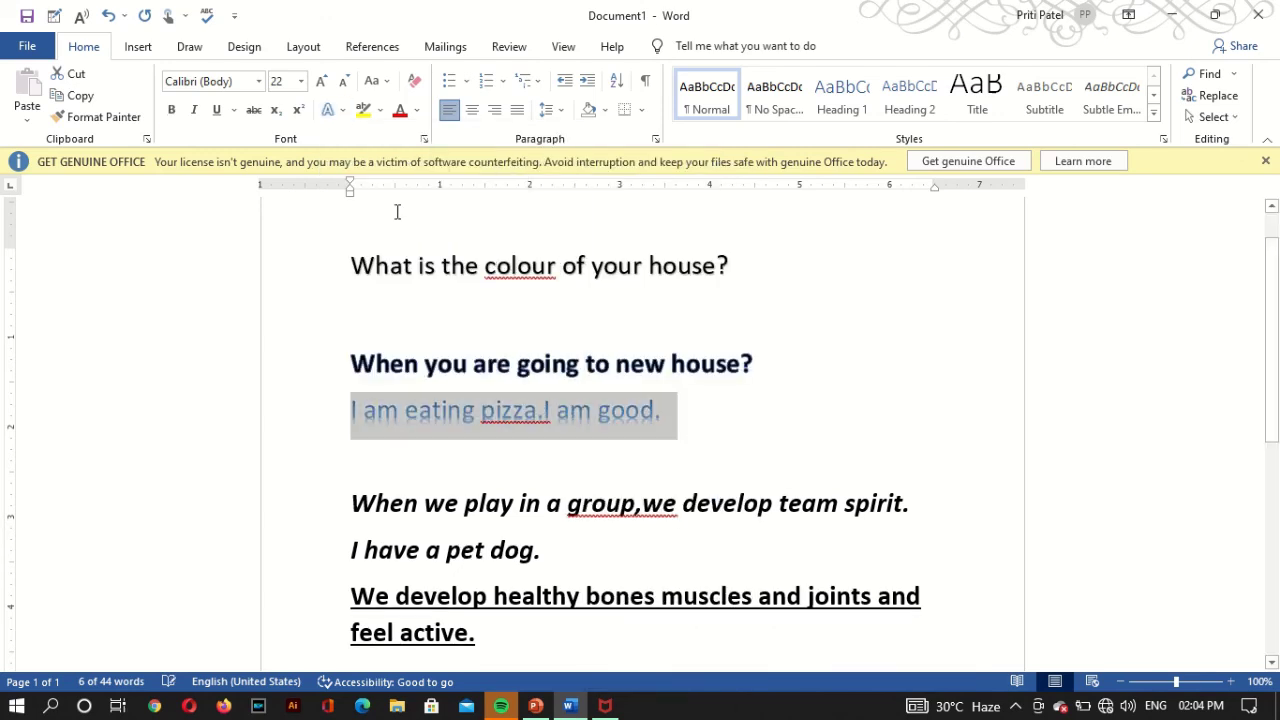
click(351, 462)
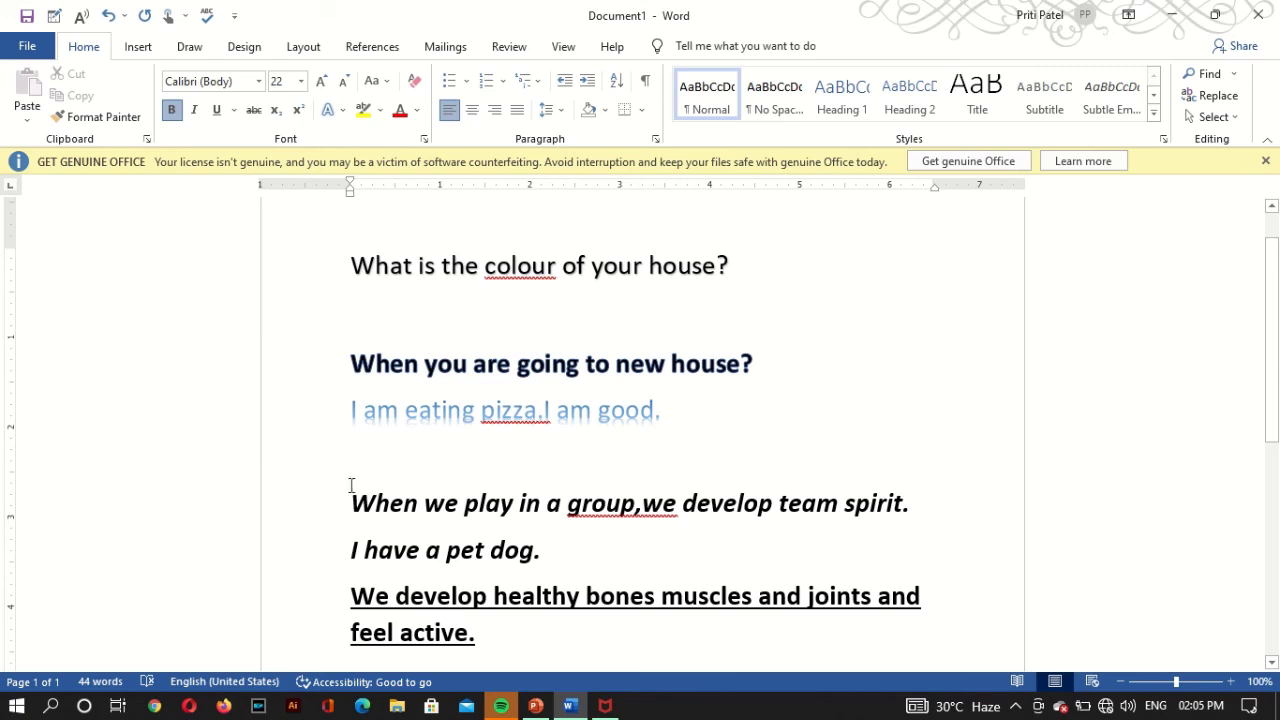
Step: Apply a blue Glow text effect to the italic sentence 'When we play in a group,we develop team spirit.'
drag(352, 500, 922, 520)
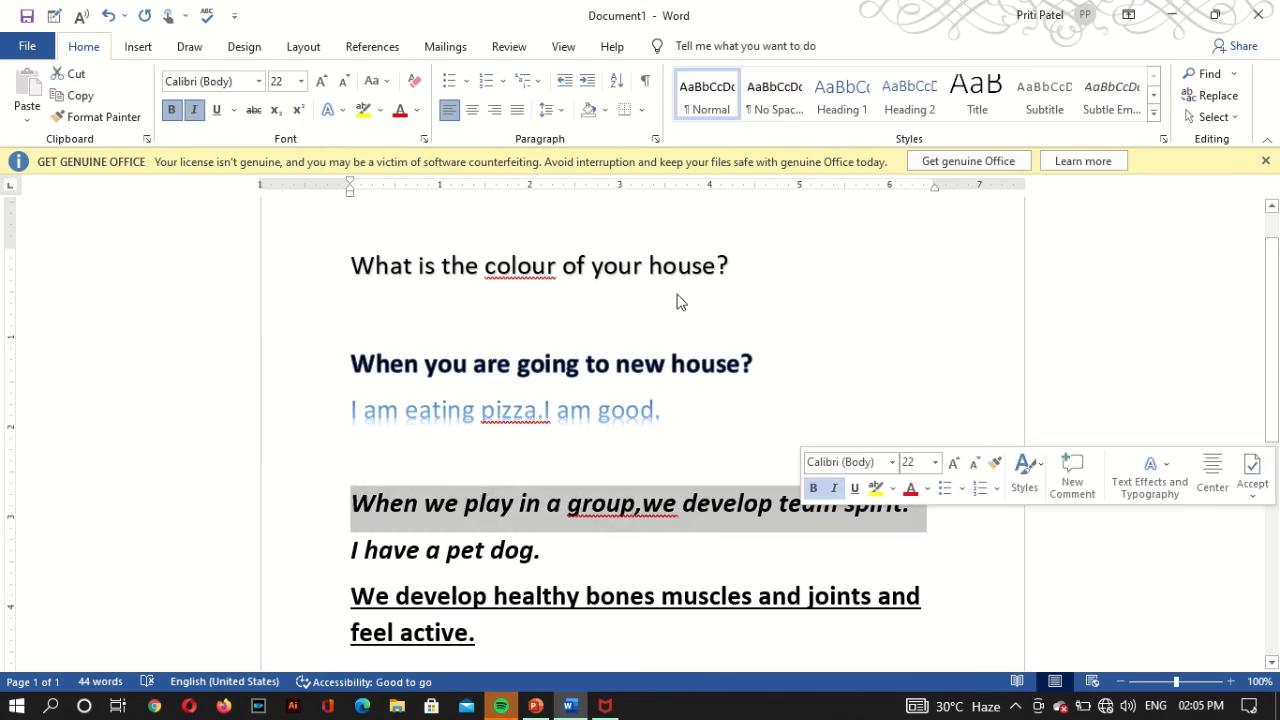
click(343, 108)
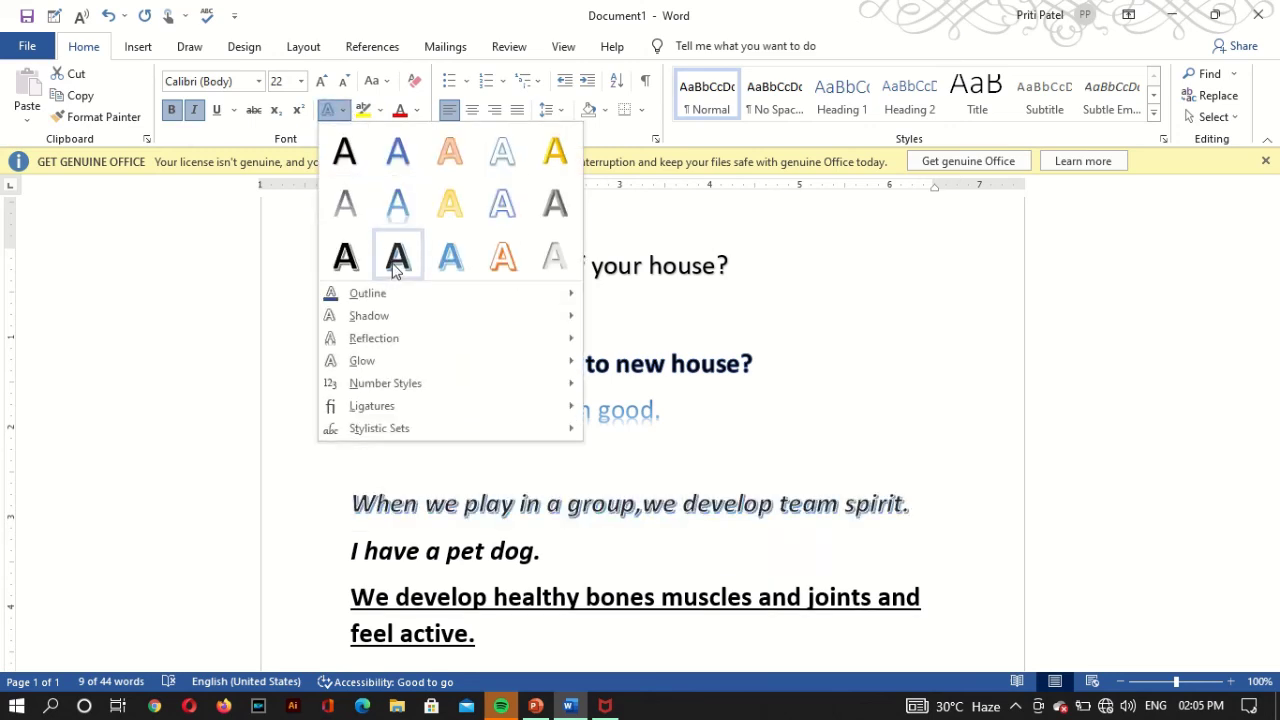
mouse_move(358, 372)
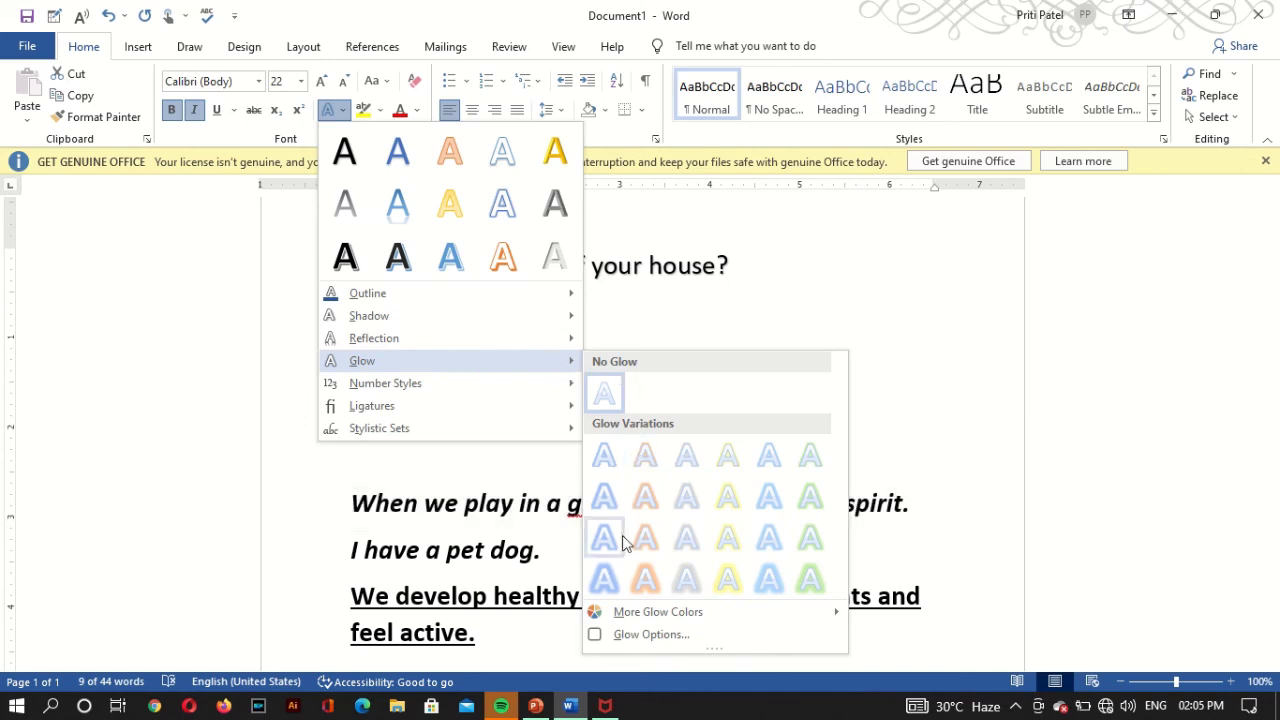
click(606, 586)
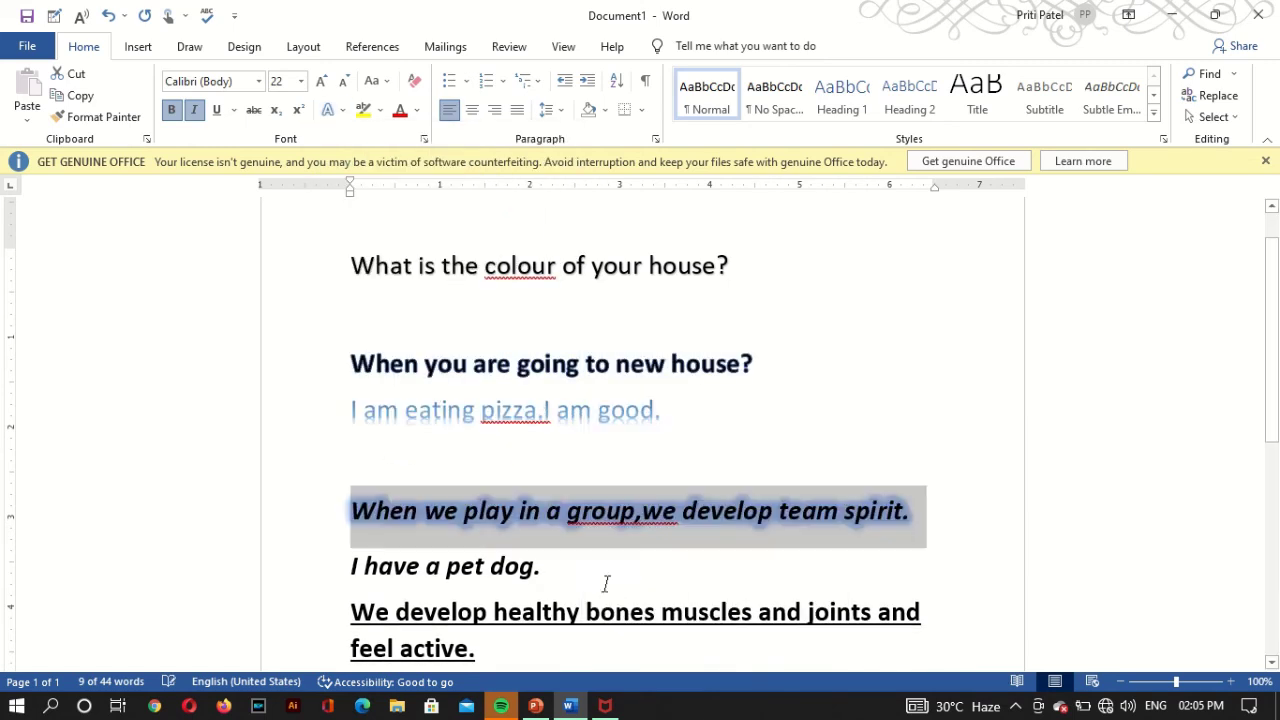
click(835, 368)
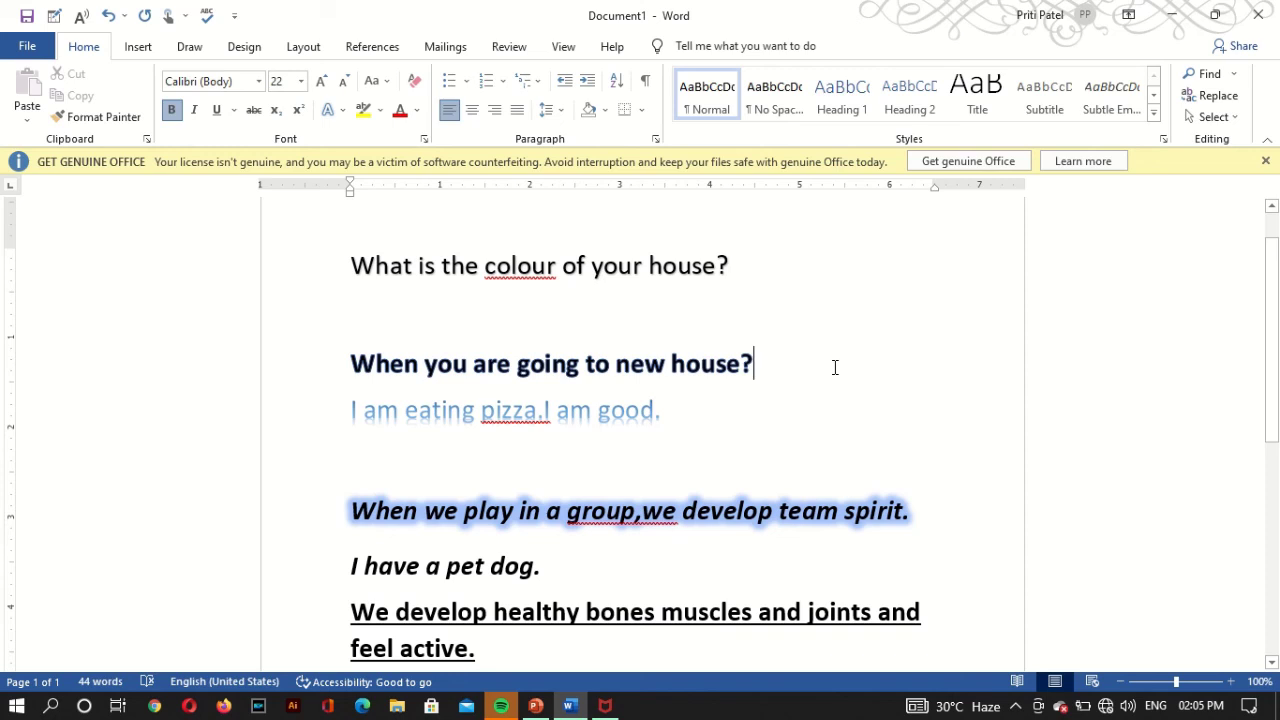